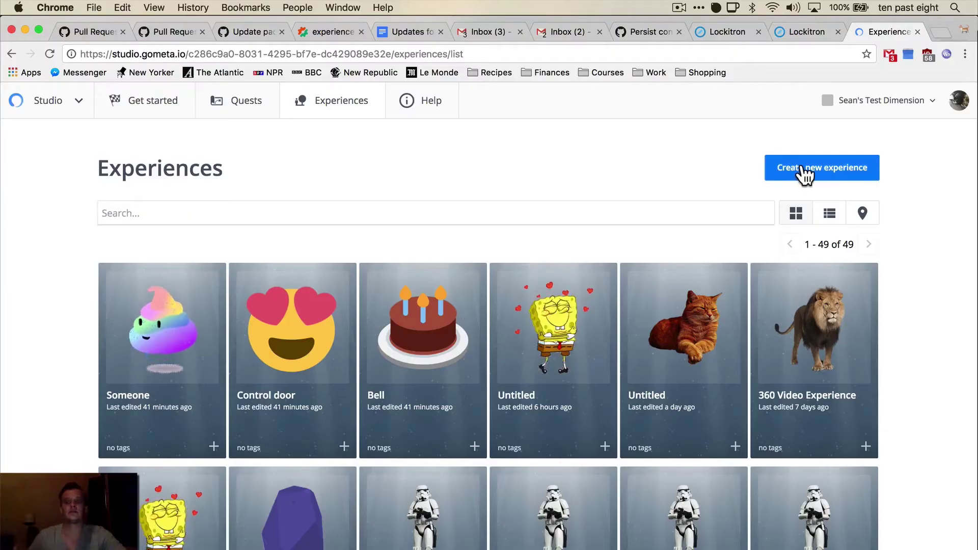
Create a new experience and name it Doorbell.
click(801, 169)
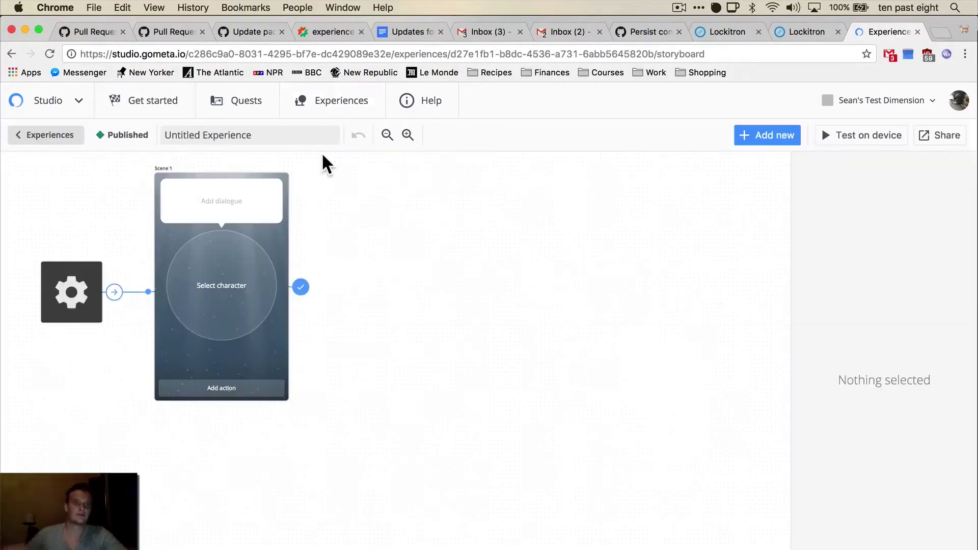
click(277, 137)
key(super+a)
text(Do)
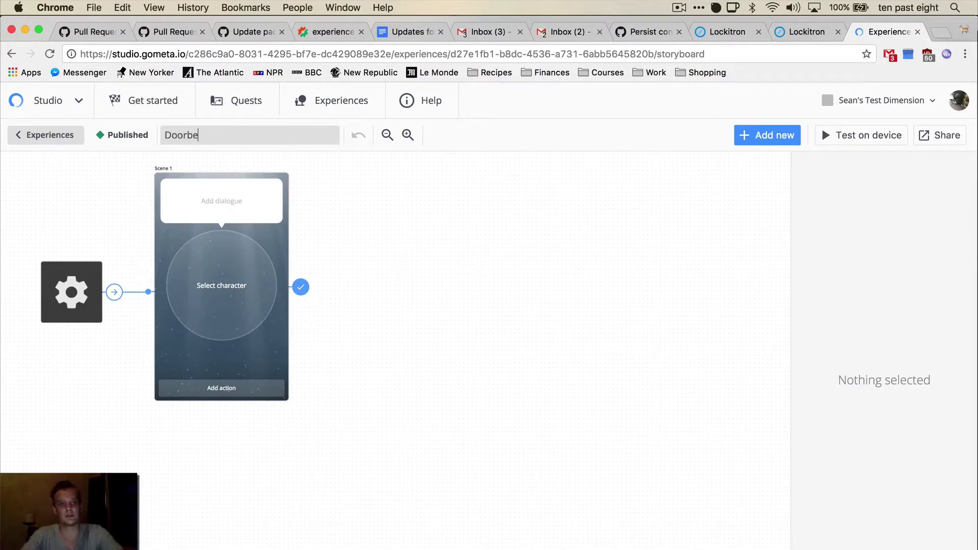
Create a second experience in a separate browser tab and name it "Someone is at the door".
click(53, 143)
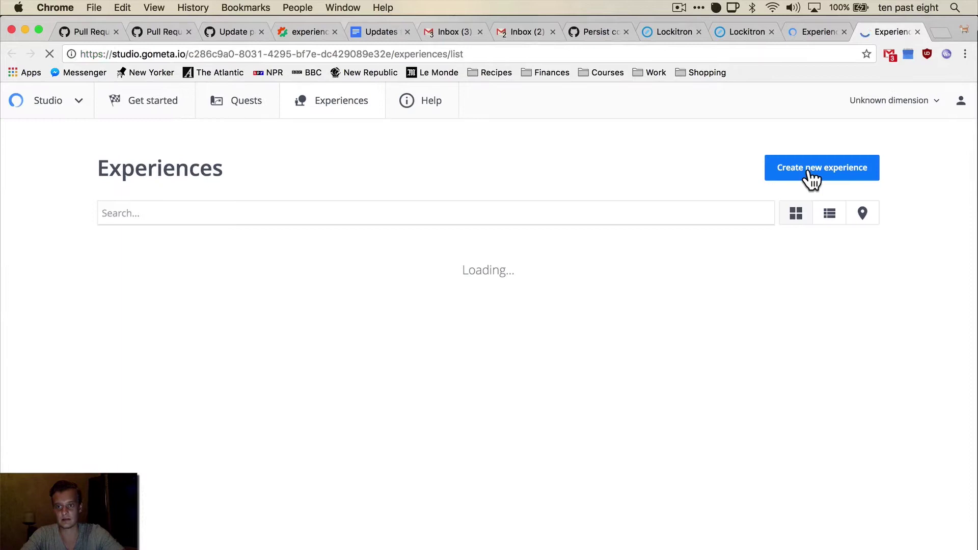
click(808, 171)
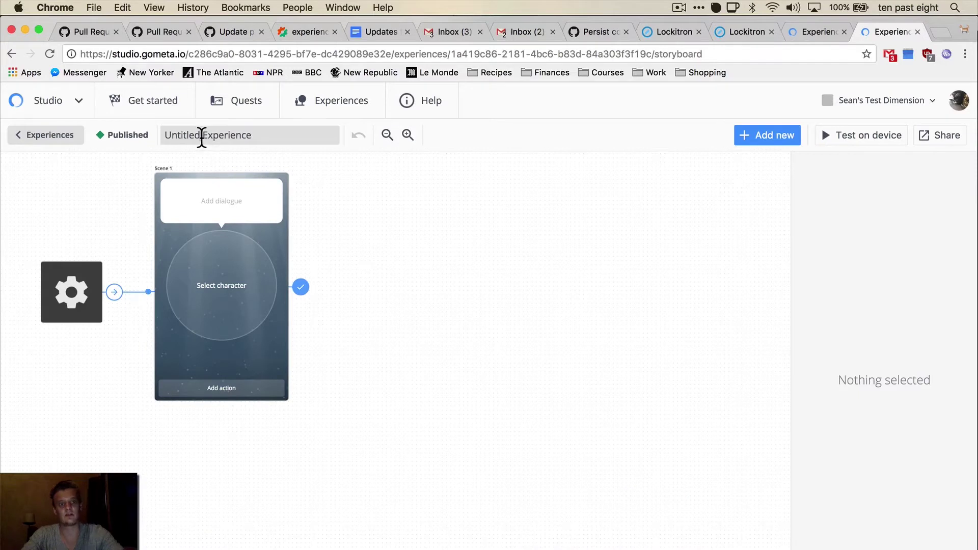
click(201, 136)
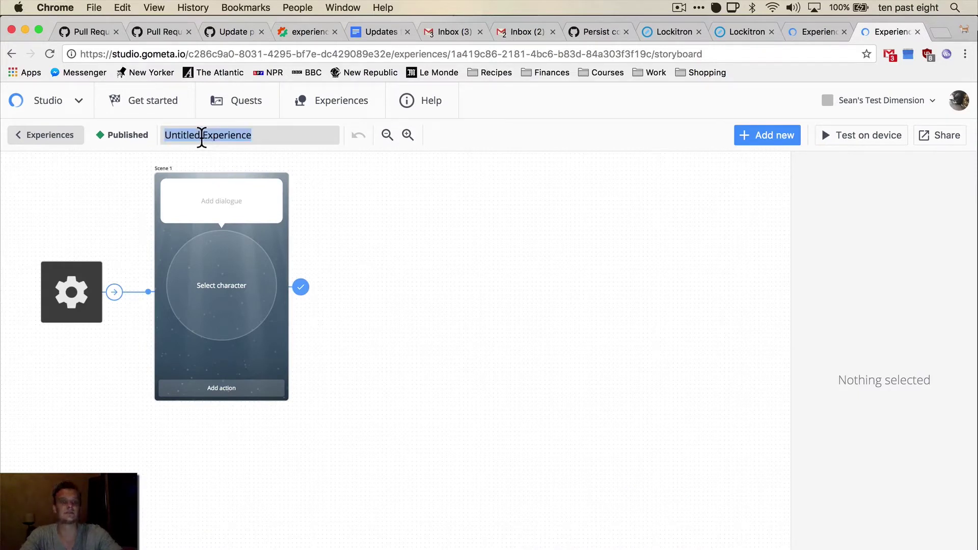
text(Someone is)
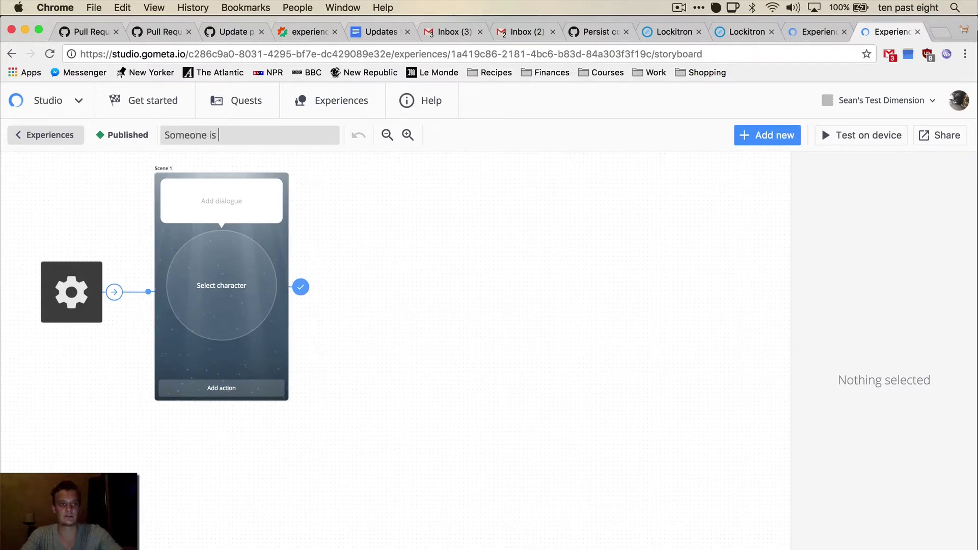
text( at the door)
Return to the Doorbell experience and give Scene 1 the standing maned Lion from the community characters.
key(ctrl+shift+Tab)
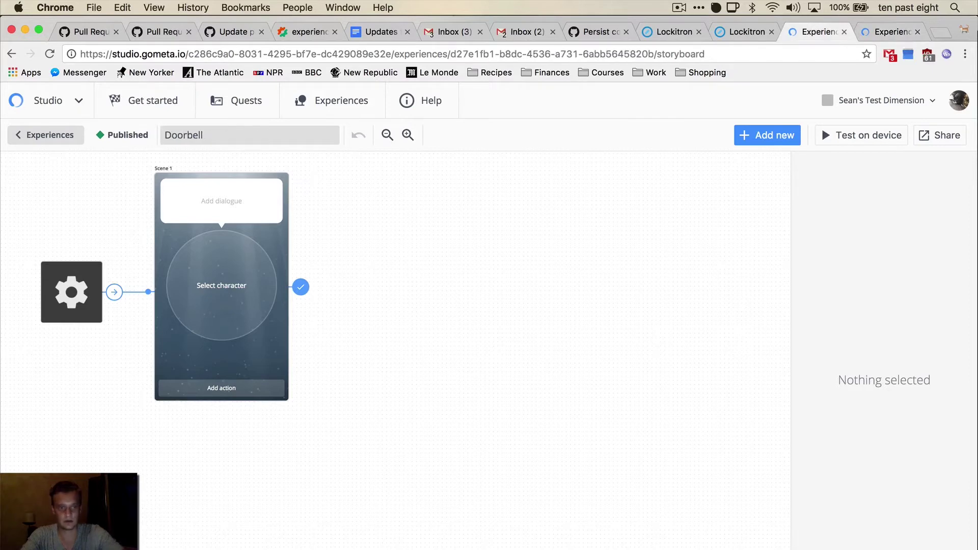
click(192, 286)
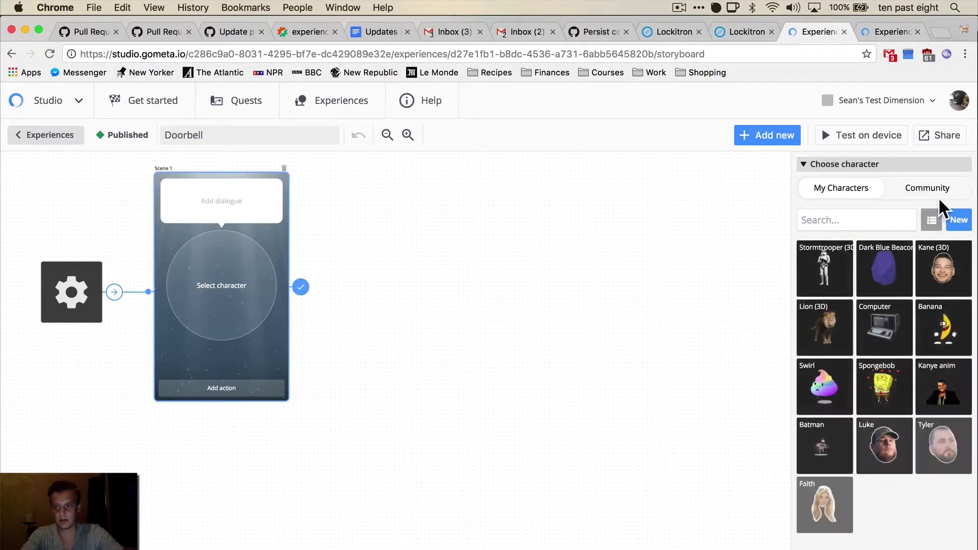
click(941, 194)
click(876, 222)
text(Lion)
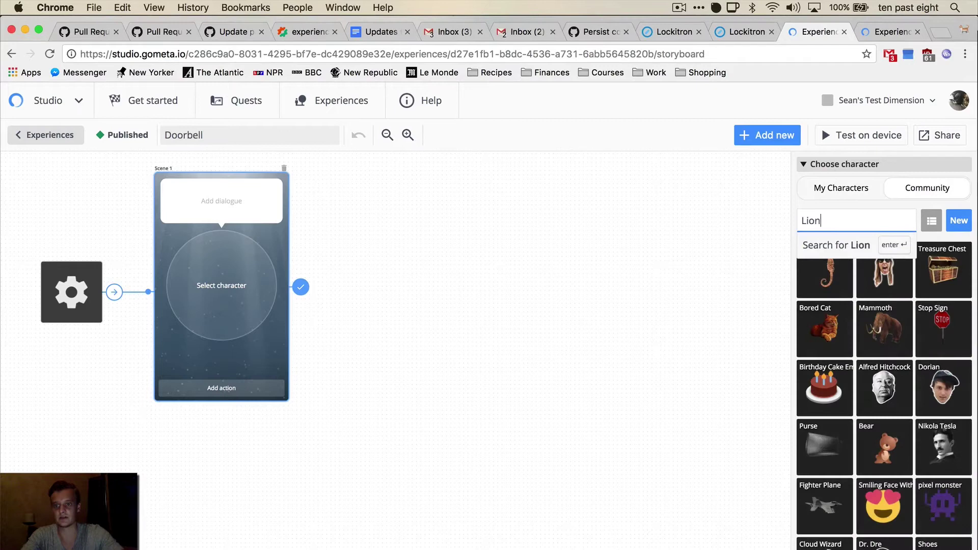
key(Return)
click(942, 270)
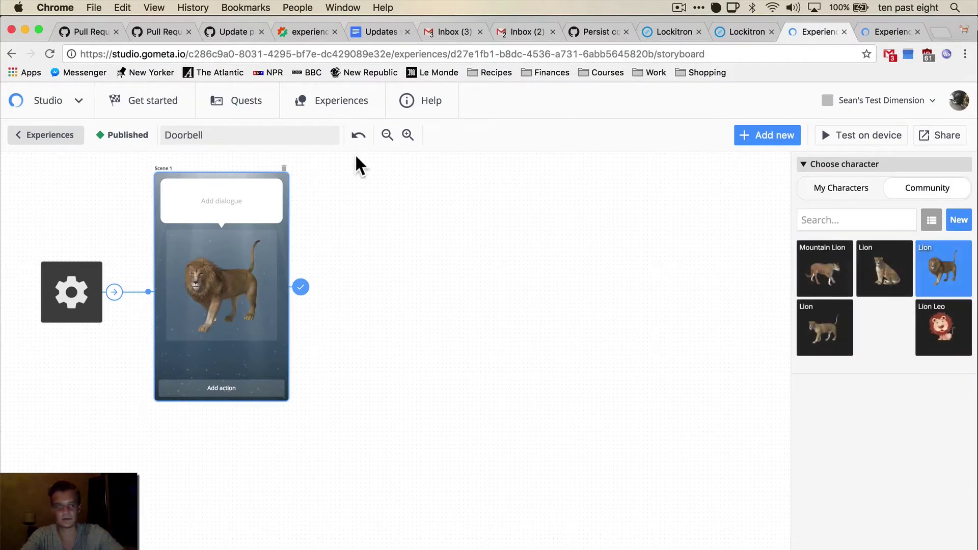
Write the Scene 1 dialogue "Welcome to my home, ${username}. Please take a photo." and add a "Take photo" response.
click(228, 196)
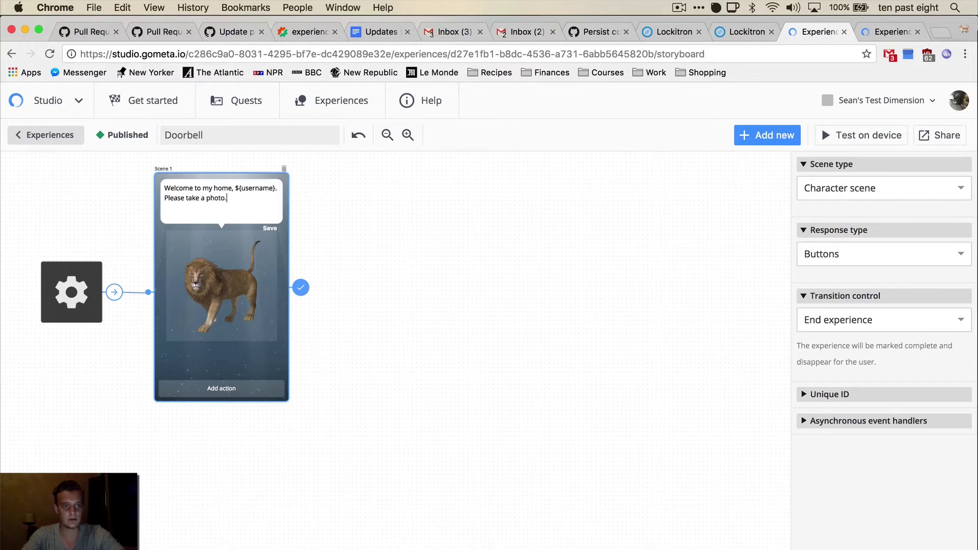
click(234, 387)
text(Take photo)
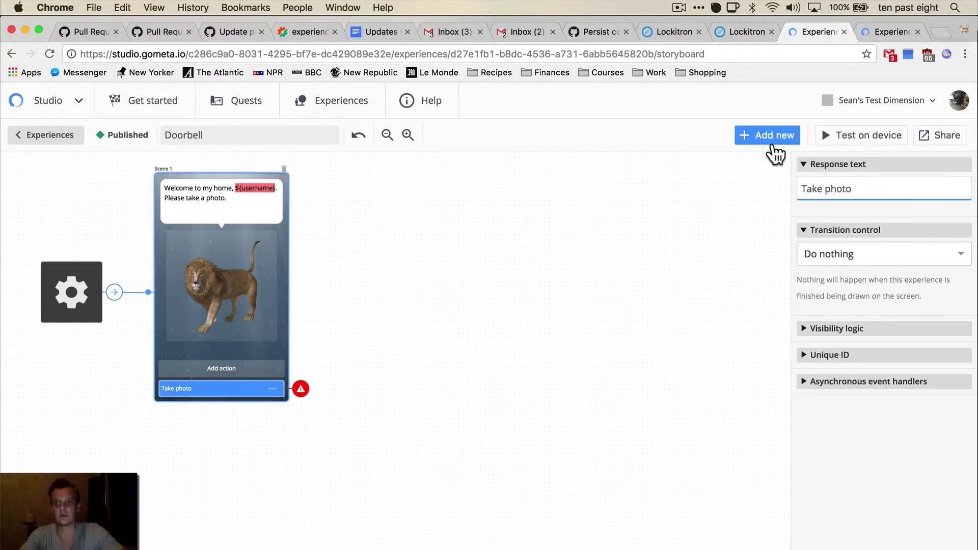
Add a camera scene and make the "Take photo" response transition to it.
click(768, 137)
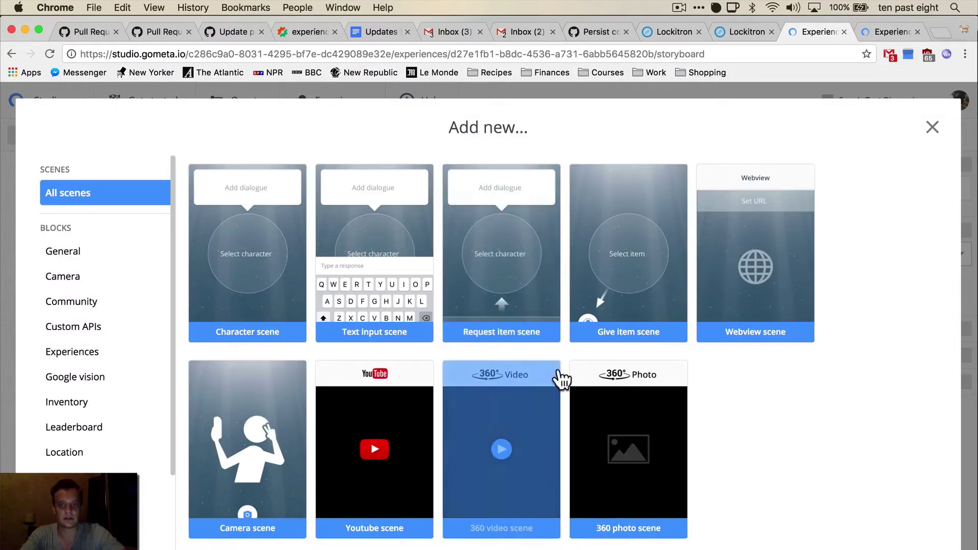
click(264, 438)
click(214, 391)
click(828, 253)
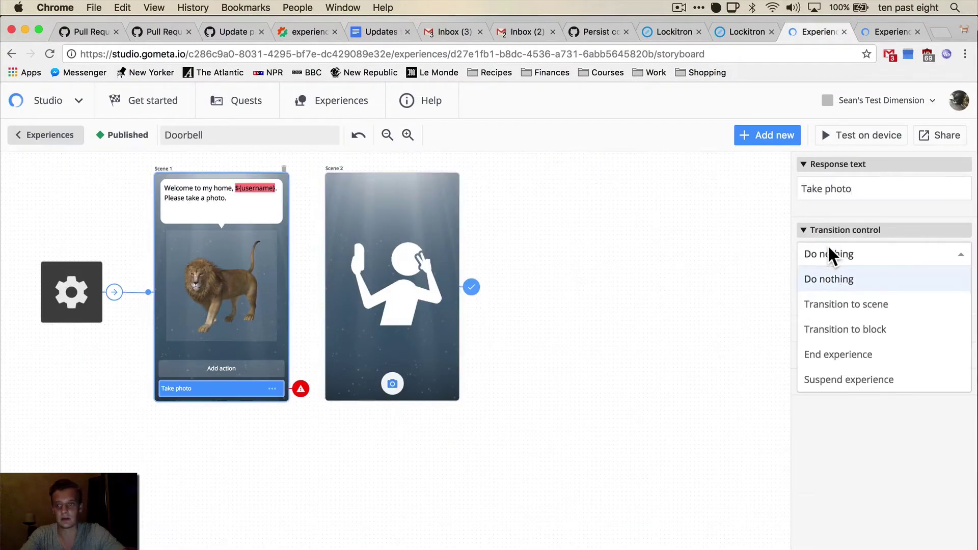
click(846, 301)
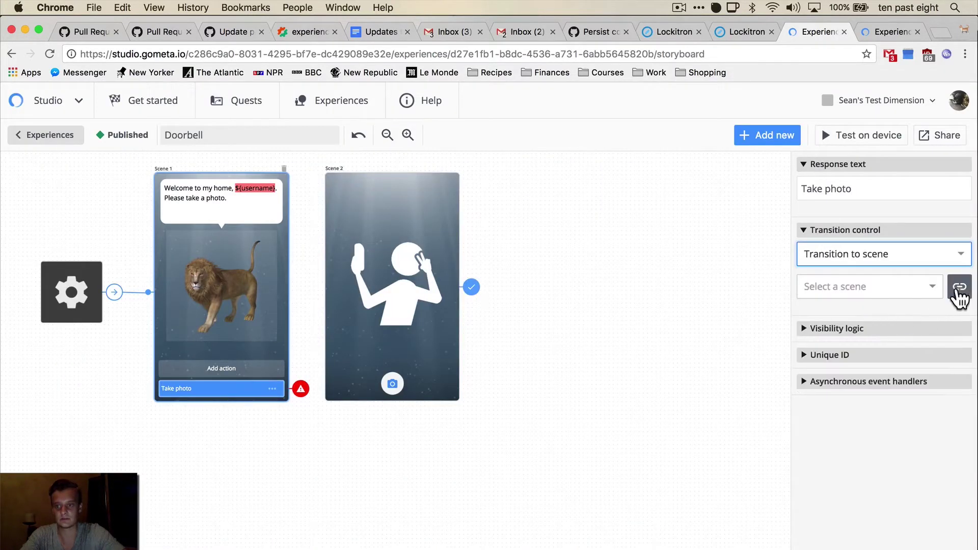
click(960, 290)
click(405, 305)
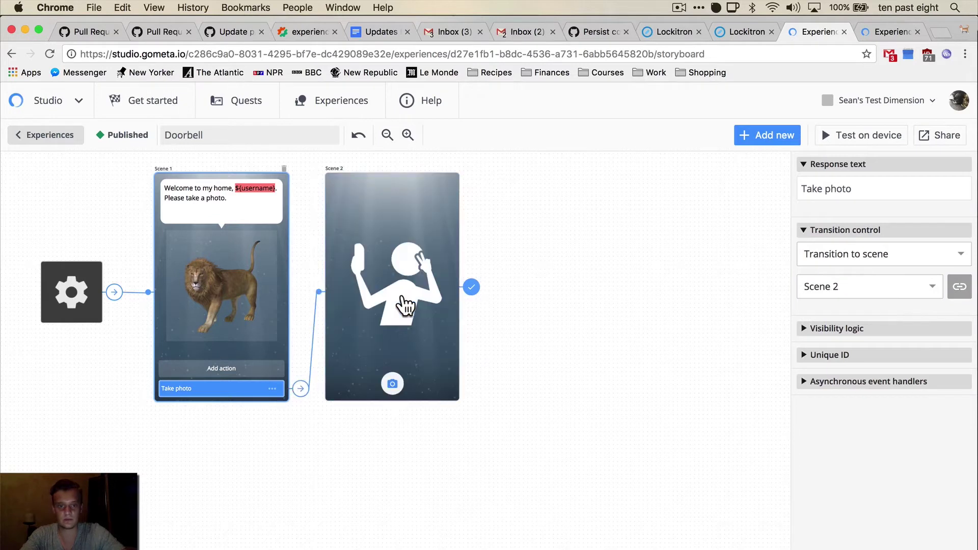
Restrict the camera scene's capture setting to Photo only.
click(410, 311)
click(840, 287)
click(848, 309)
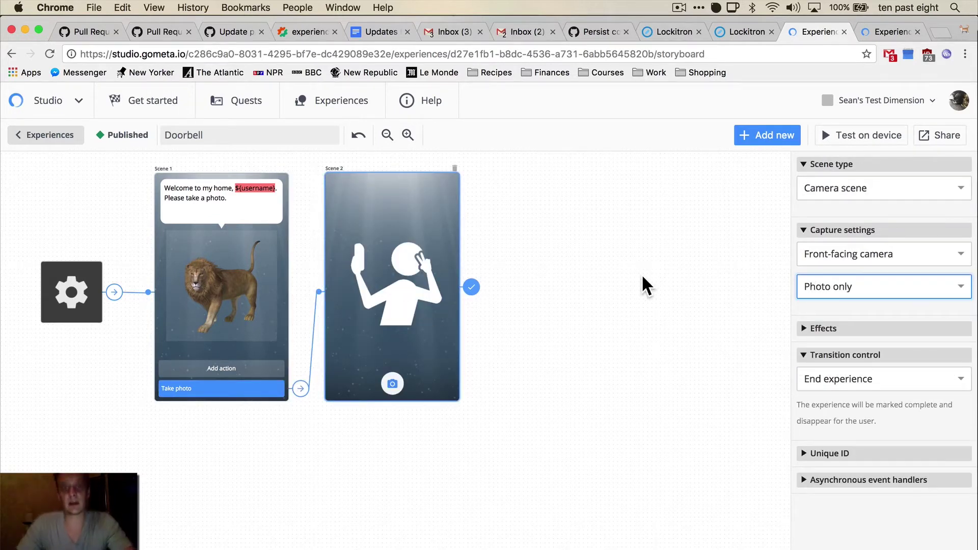
Add a "Save photo as environment property" block beside the camera scene with the key doorbell_photo.
click(785, 136)
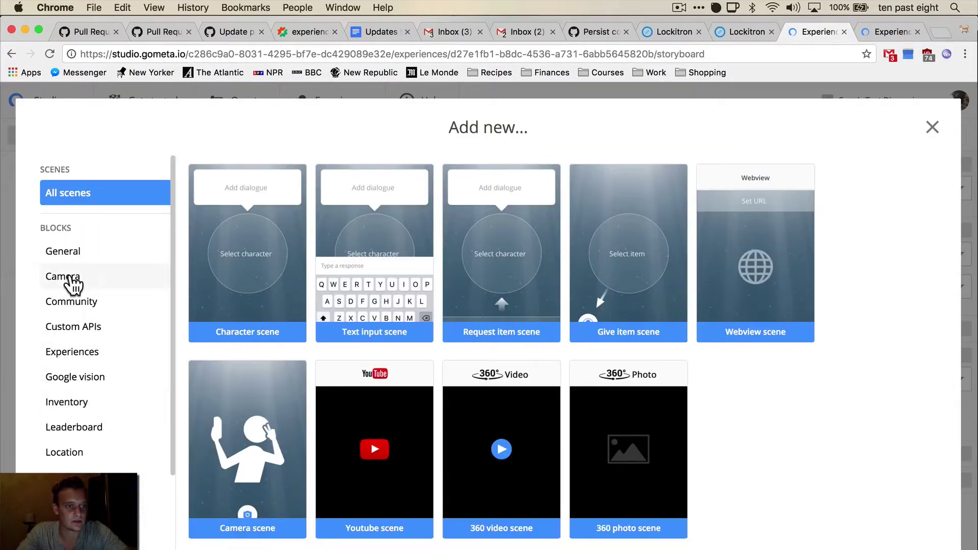
click(72, 280)
click(261, 288)
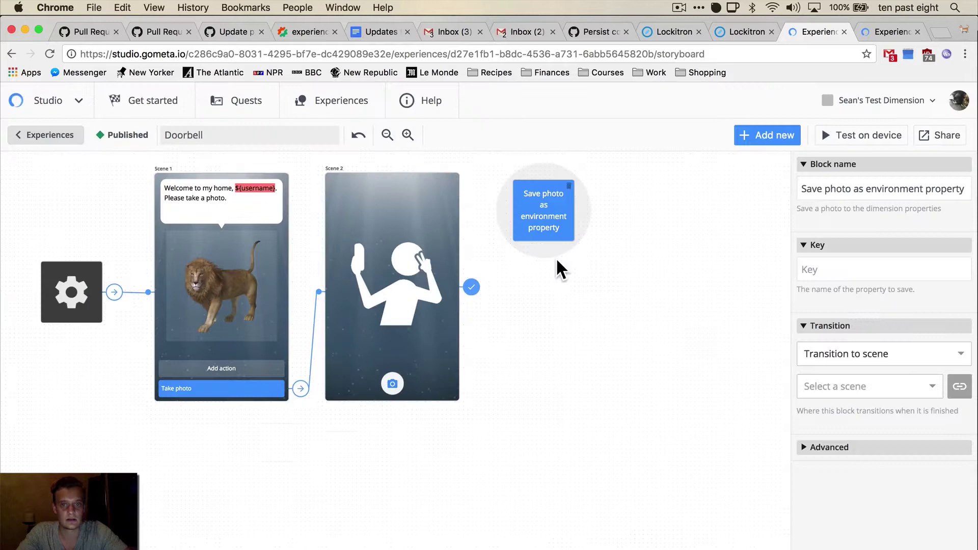
drag(546, 204, 546, 276)
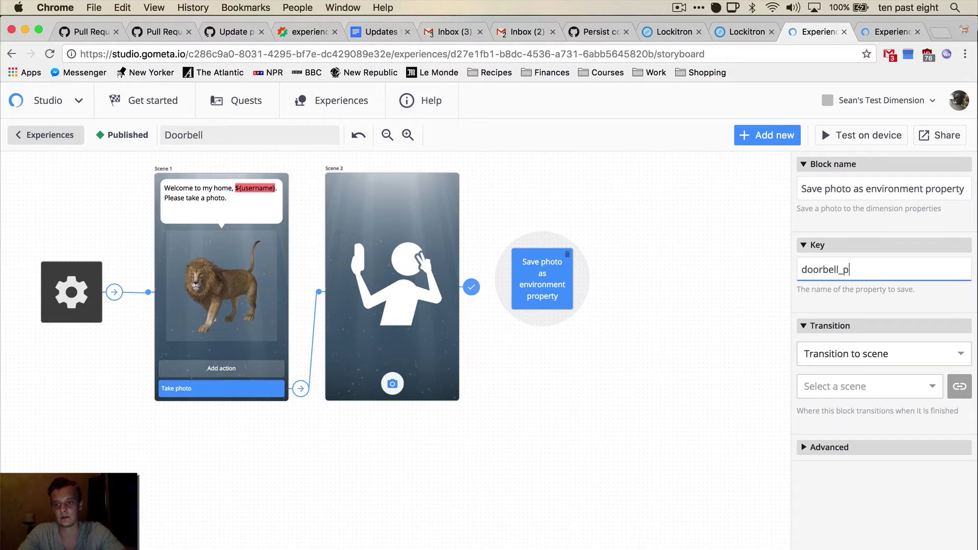
Make the camera scene transition to the "Save photo as environment property" block.
click(389, 343)
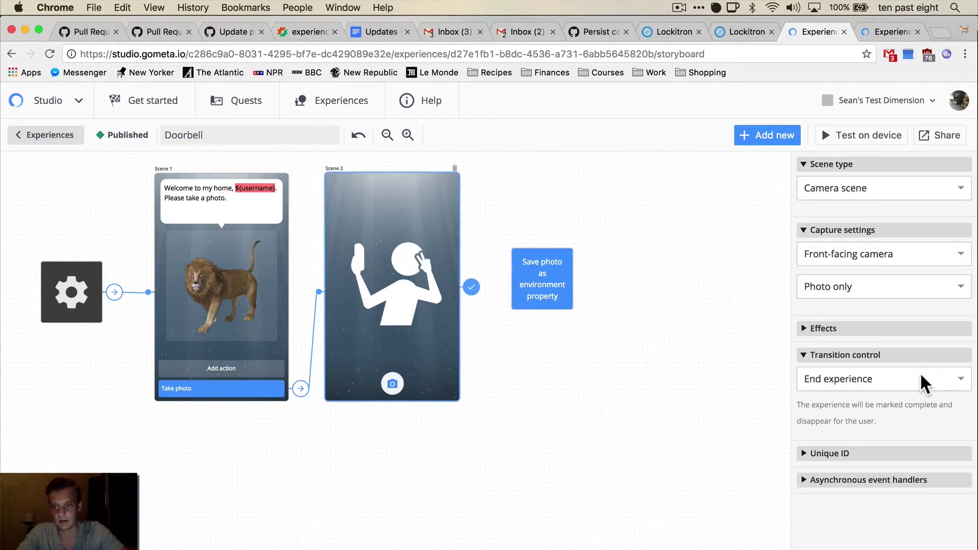
click(892, 381)
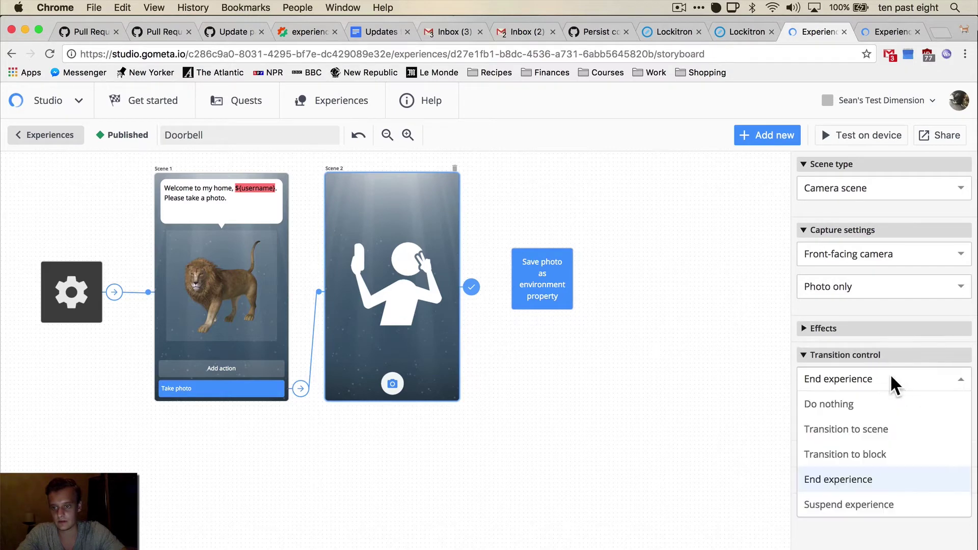
click(897, 455)
click(954, 410)
click(564, 297)
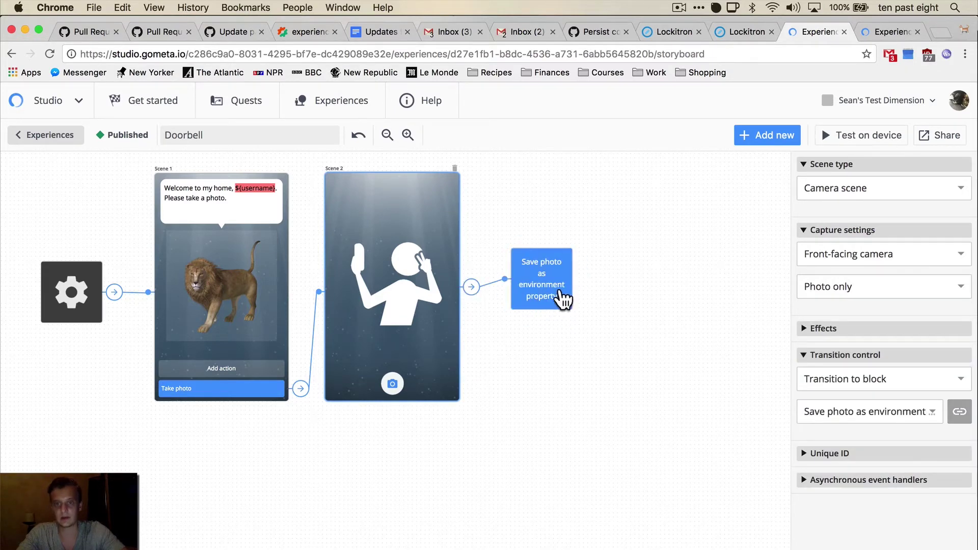
Add a "Message to user" block beside the save-photo block that sends "Someone is at the door", and enter the recipient's username.
click(773, 138)
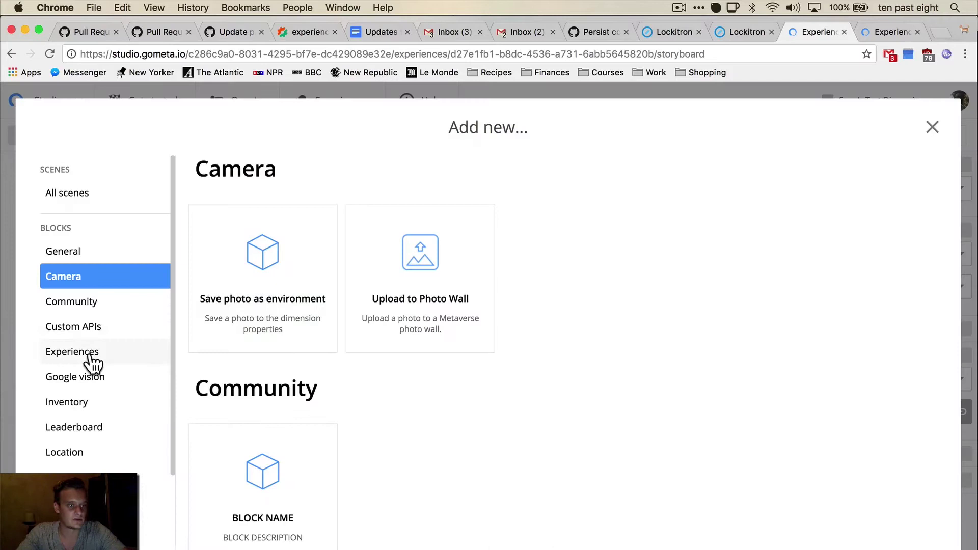
click(122, 354)
click(395, 444)
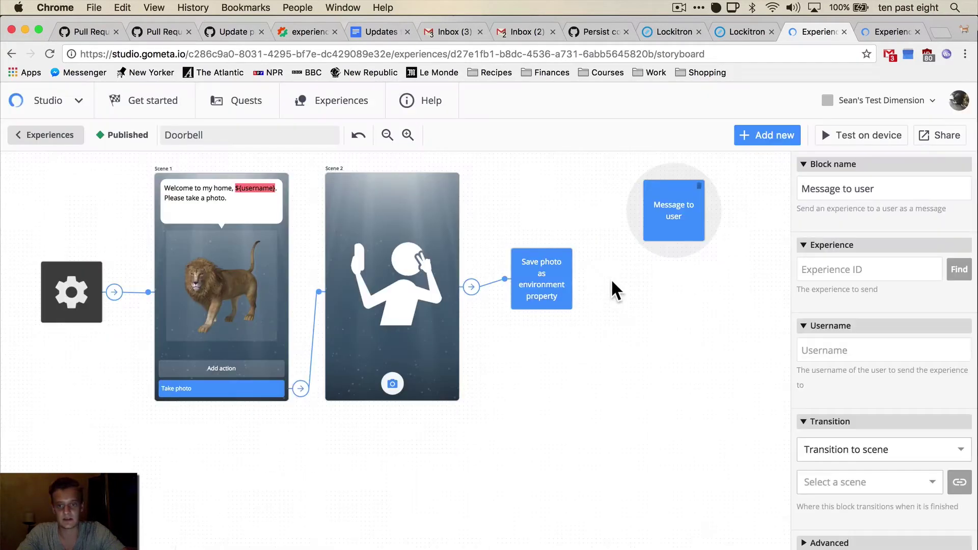
drag(675, 219, 648, 283)
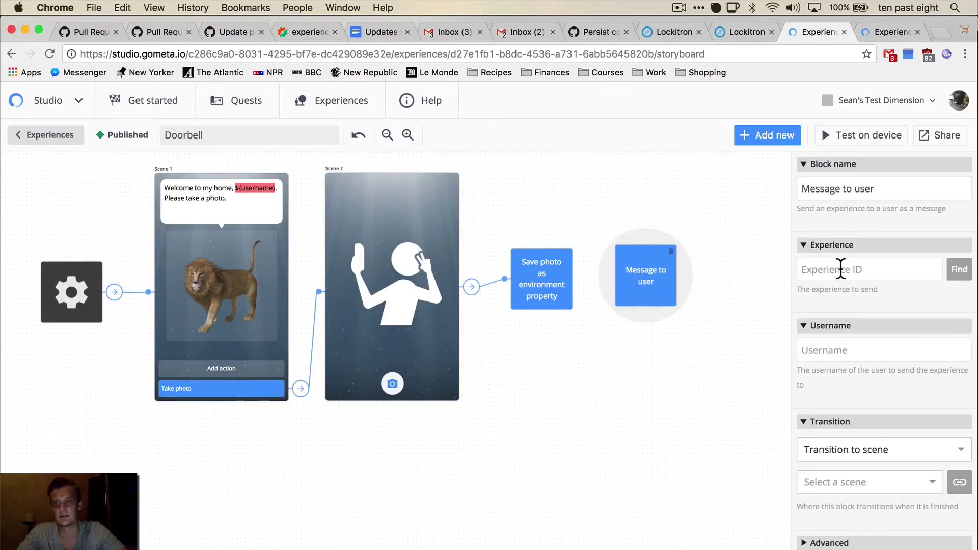
click(960, 273)
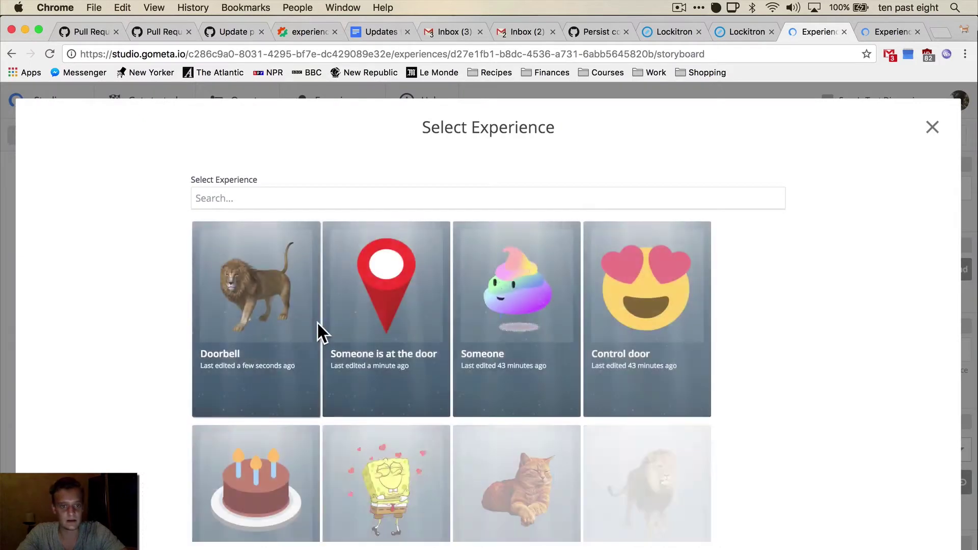
click(372, 359)
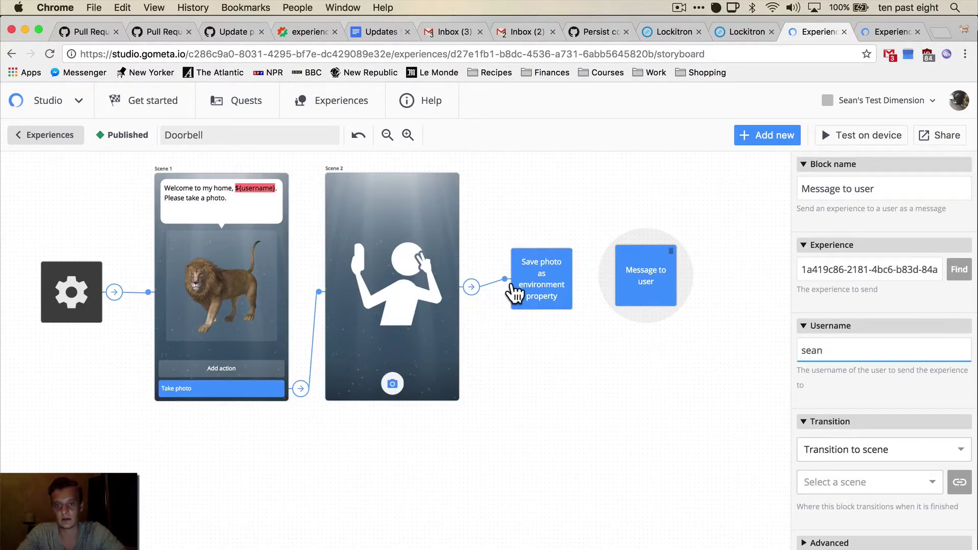
Make the save-photo block transition to the "Message to user" block.
click(514, 293)
click(960, 386)
click(646, 303)
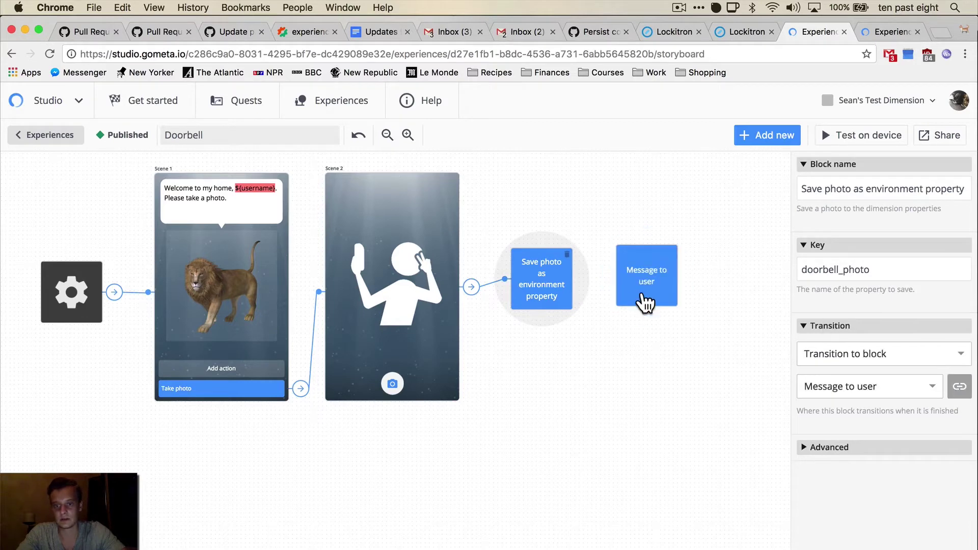
Add a character scene and place it after the "Message to user" block, clear of both blocks.
click(754, 136)
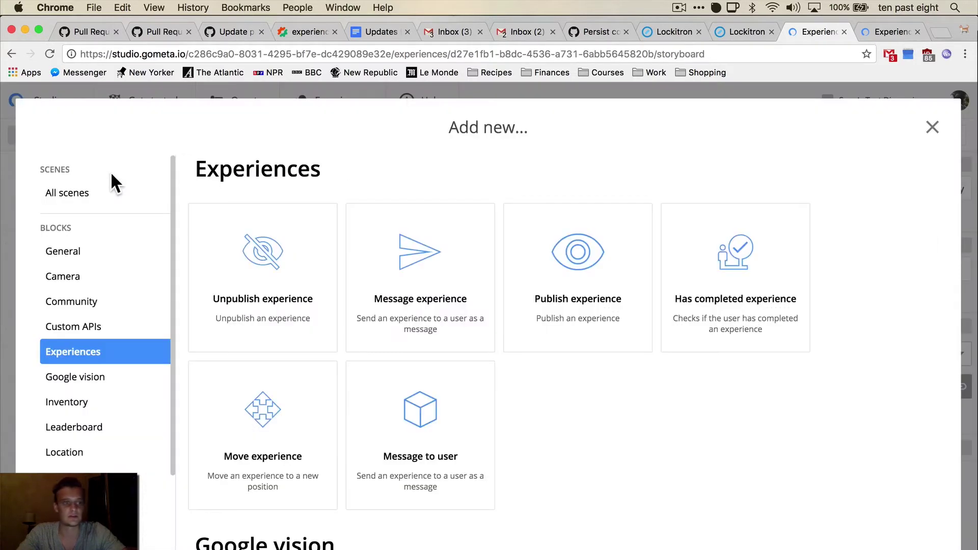
click(115, 196)
click(284, 251)
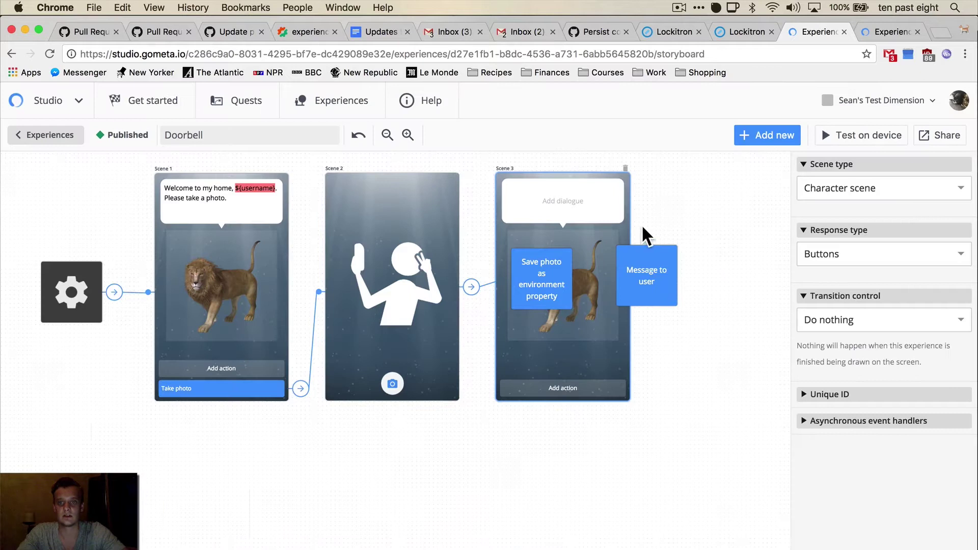
drag(581, 214, 765, 218)
drag(592, 212, 732, 212)
Give Scene 3 the dialogue "Thank you. Please wait..." and set its transition to End experience.
click(746, 210)
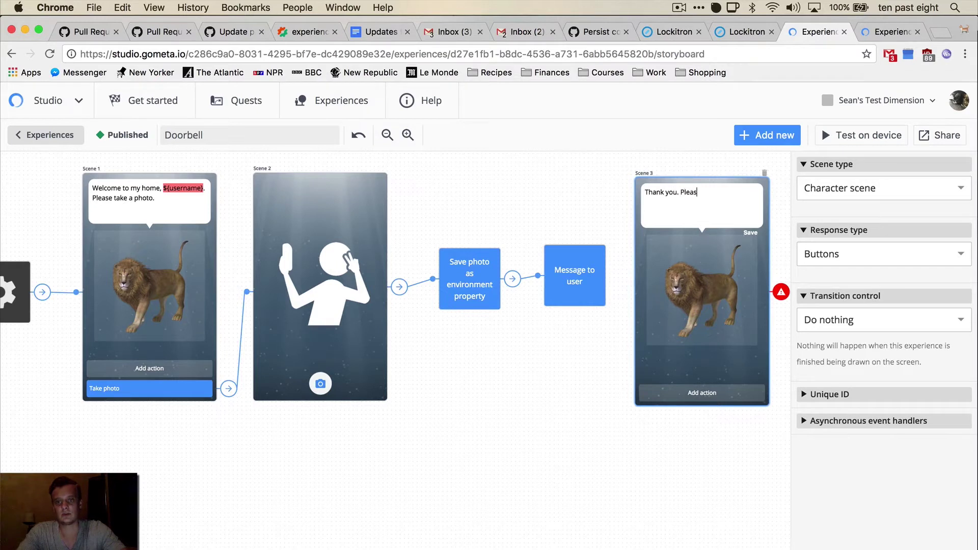
click(873, 315)
click(873, 421)
Make the "Message to user" block transition to Scene 3 and fill in the recipient's username again.
click(575, 292)
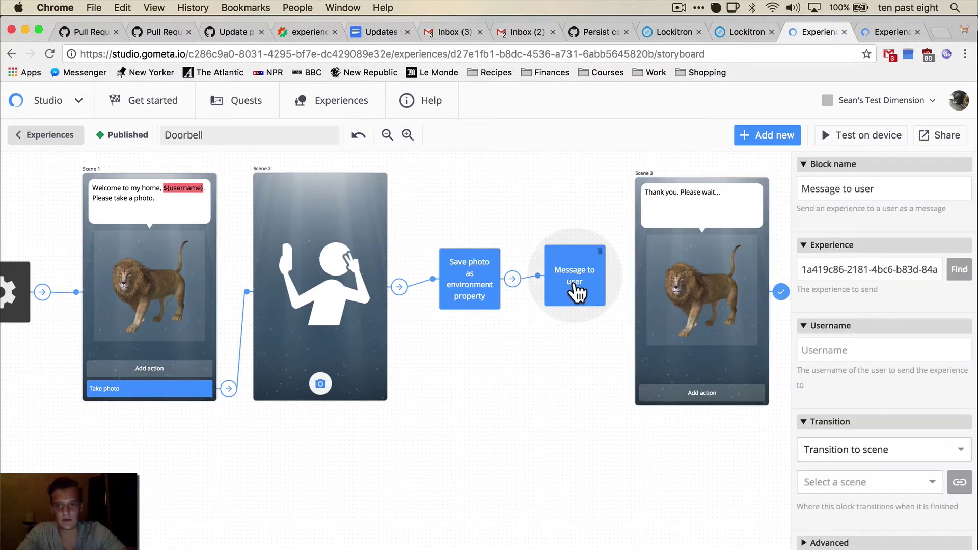
click(960, 482)
click(687, 331)
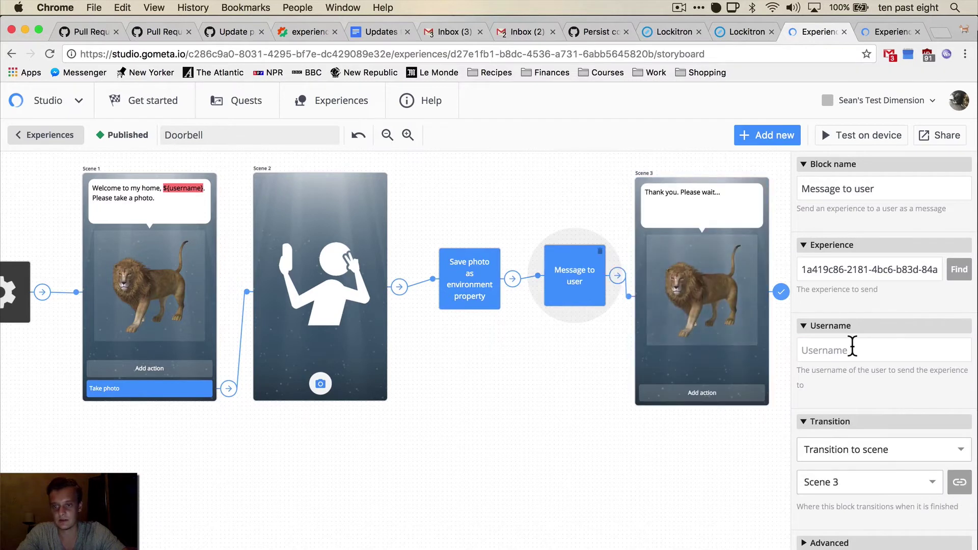
click(619, 453)
click(567, 279)
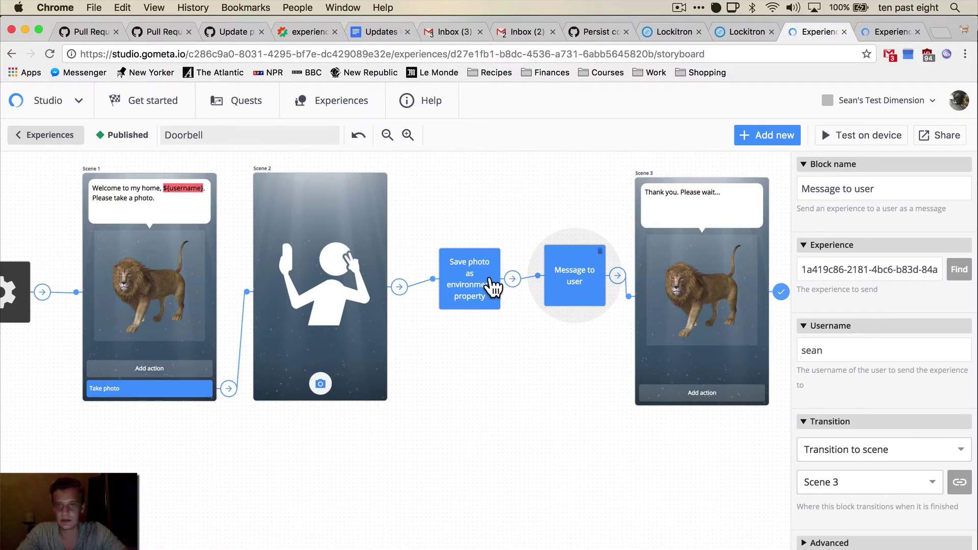
In the "Someone is at the door" experience, give Scene 1 the maned Lion community character and the dialogue "Someone is at the door.".
key(ctrl+Tab)
click(212, 212)
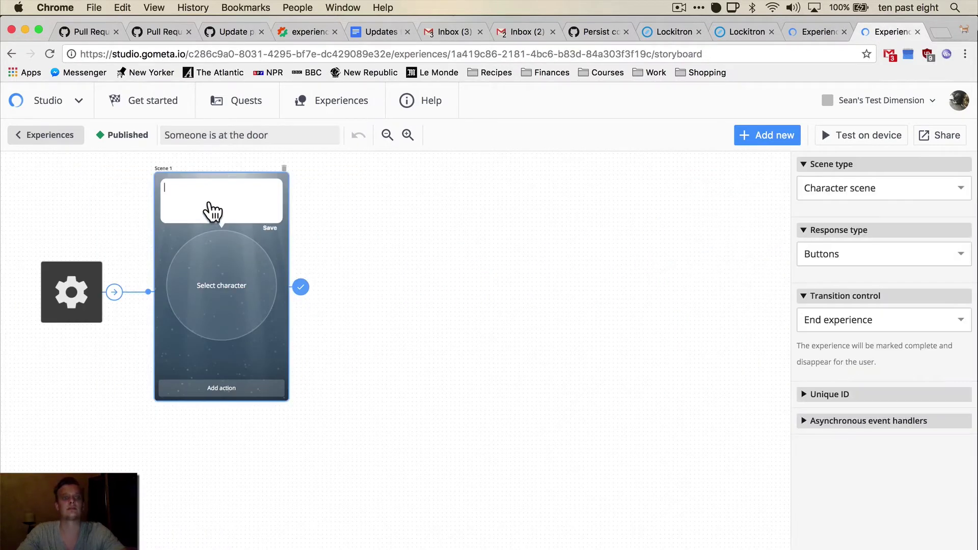
click(206, 293)
click(924, 191)
click(845, 221)
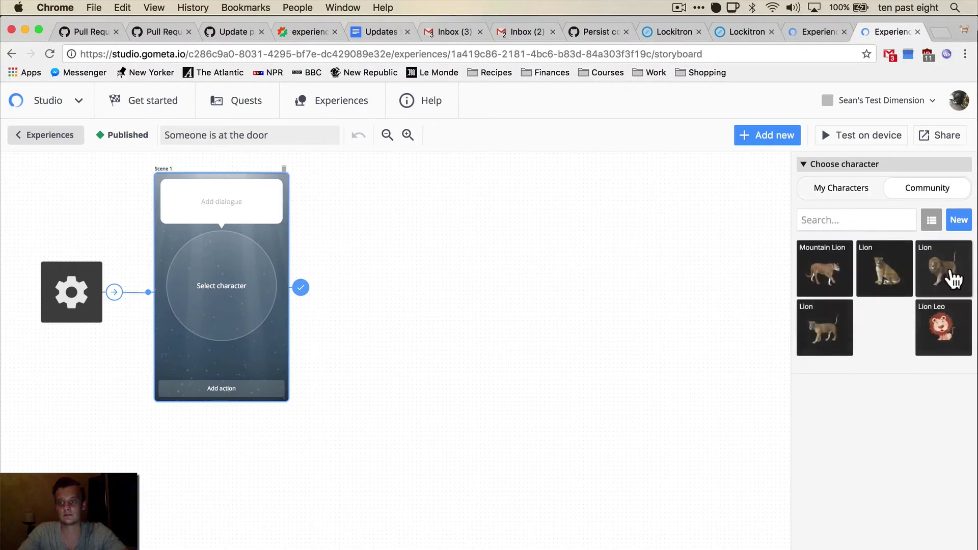
click(949, 275)
click(188, 217)
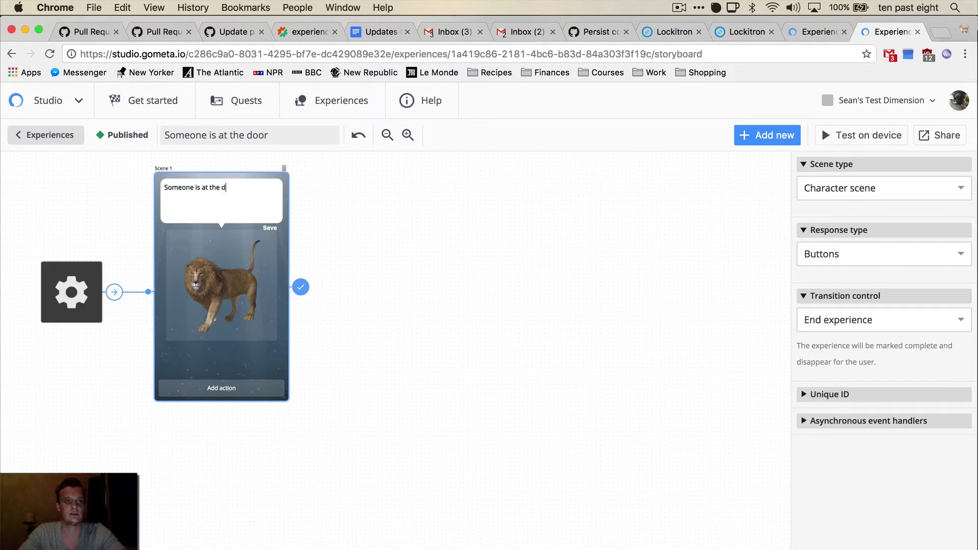
Add a "Show me >" response button to Scene 1 and add a webview scene to the storyboard.
click(210, 392)
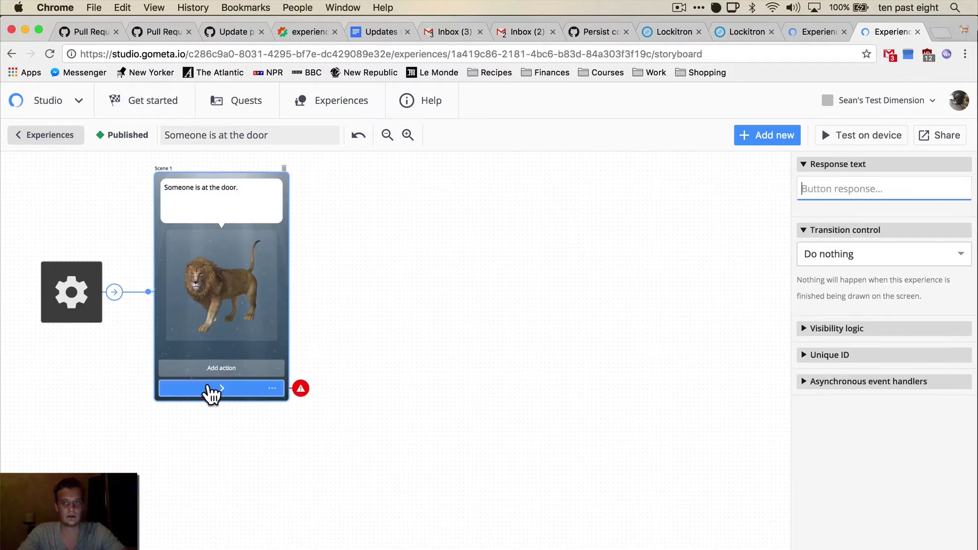
text(Show me >)
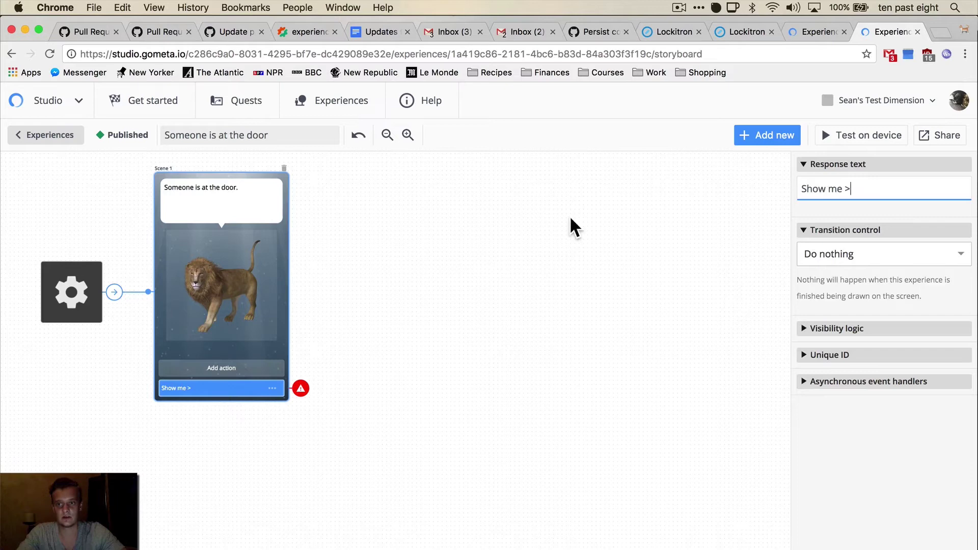
click(748, 136)
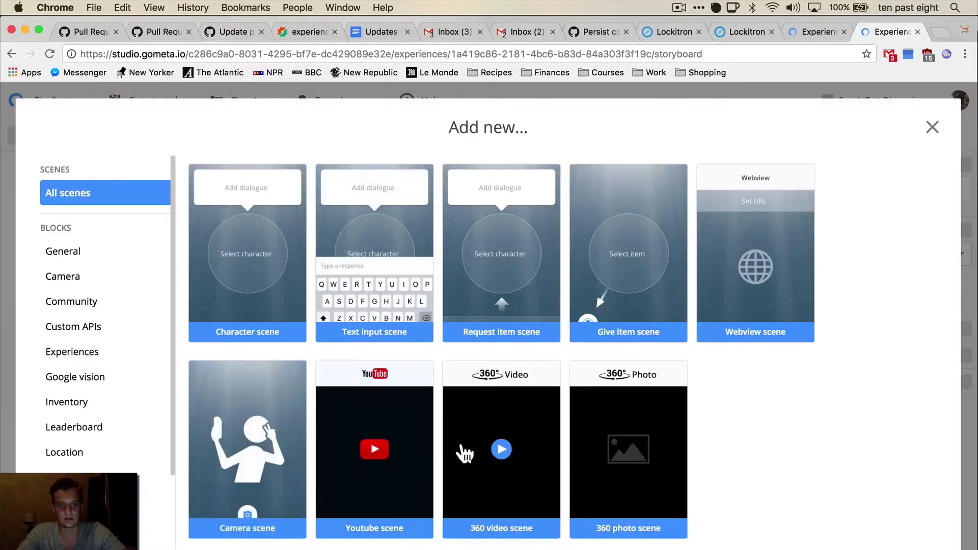
click(743, 285)
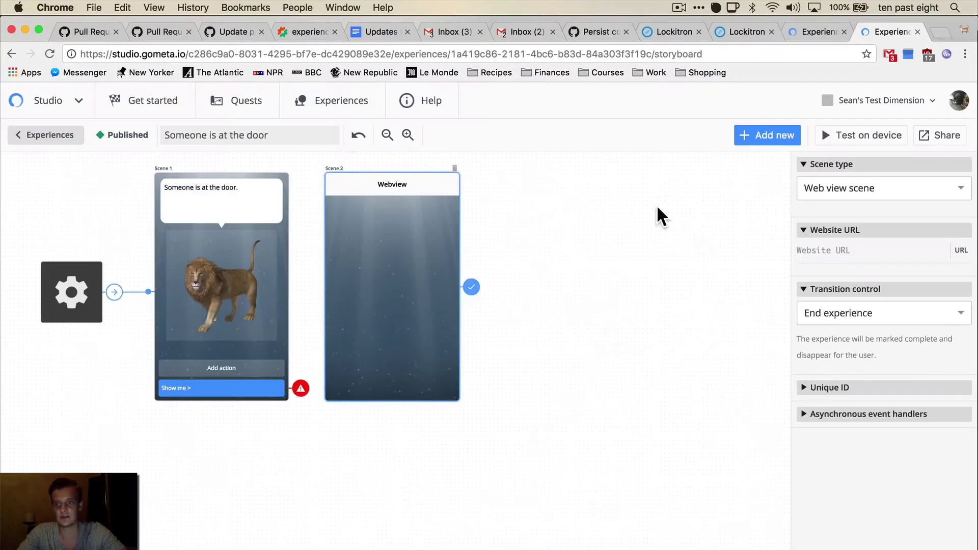
Make the "Show me >" button transition to Scene 2 and set that webview's website URL to ${env.doorbell_photo}.
click(221, 393)
click(843, 257)
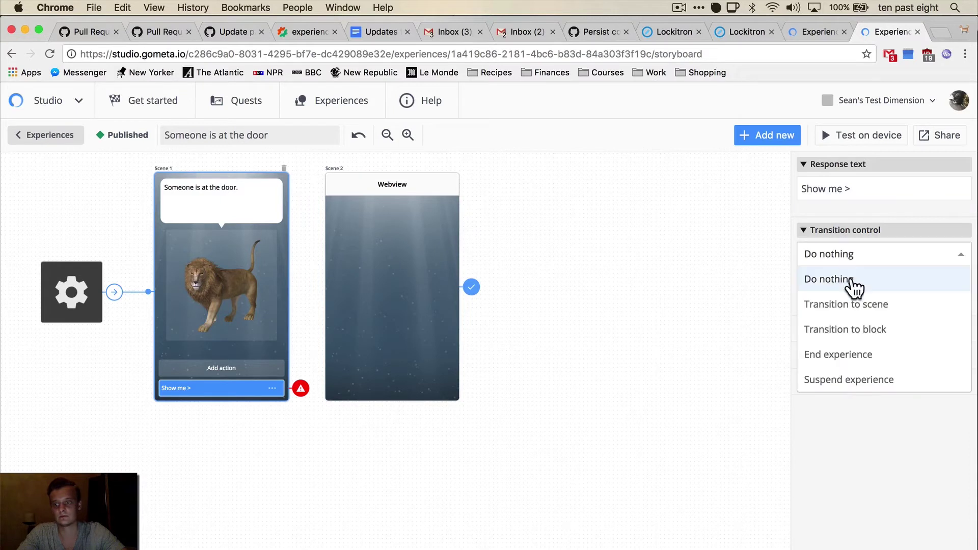
click(862, 304)
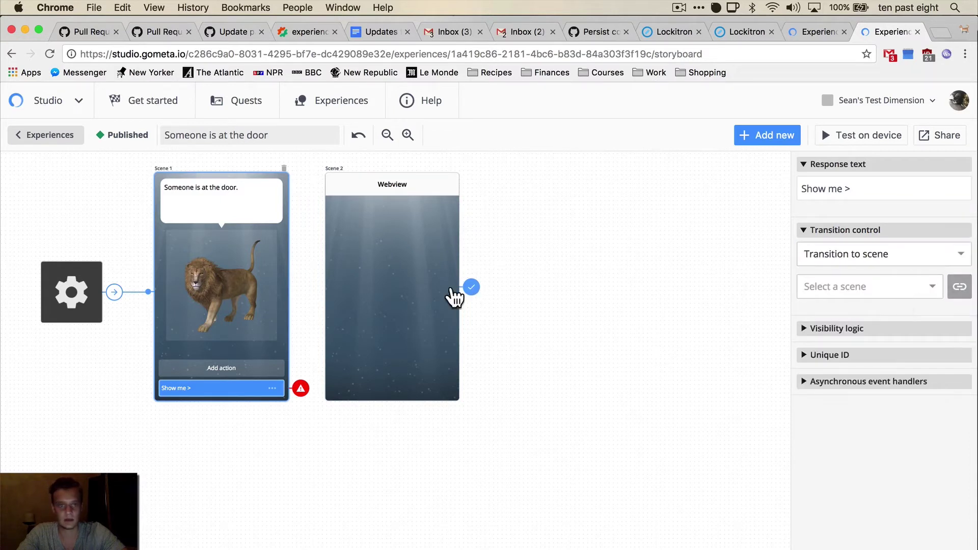
click(454, 297)
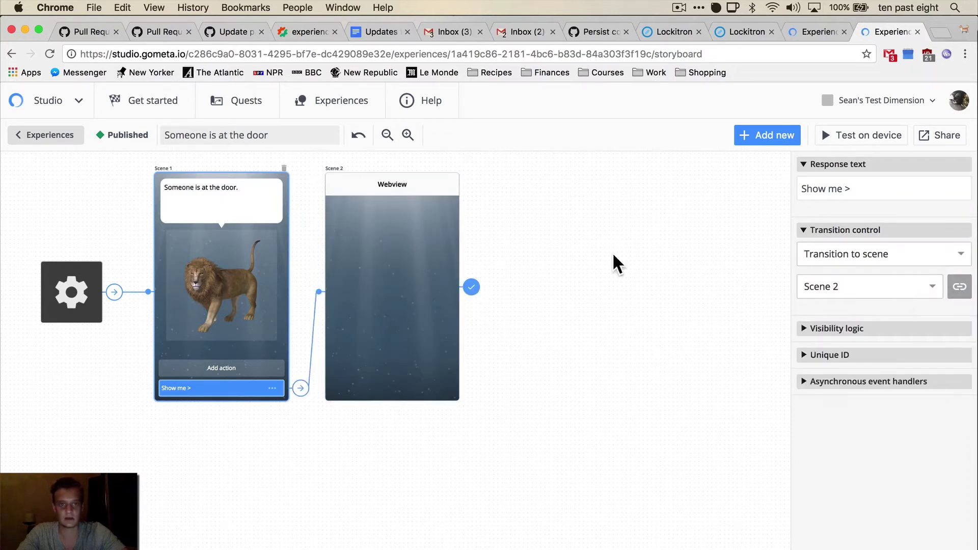
click(403, 280)
click(861, 251)
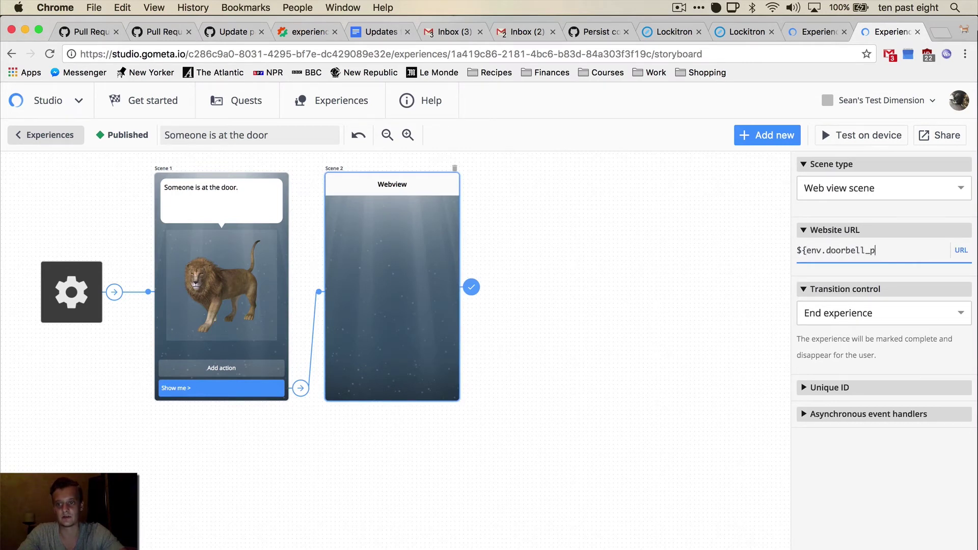
Add a character scene after the webview with the dialogue "What would you like to do?".
click(766, 137)
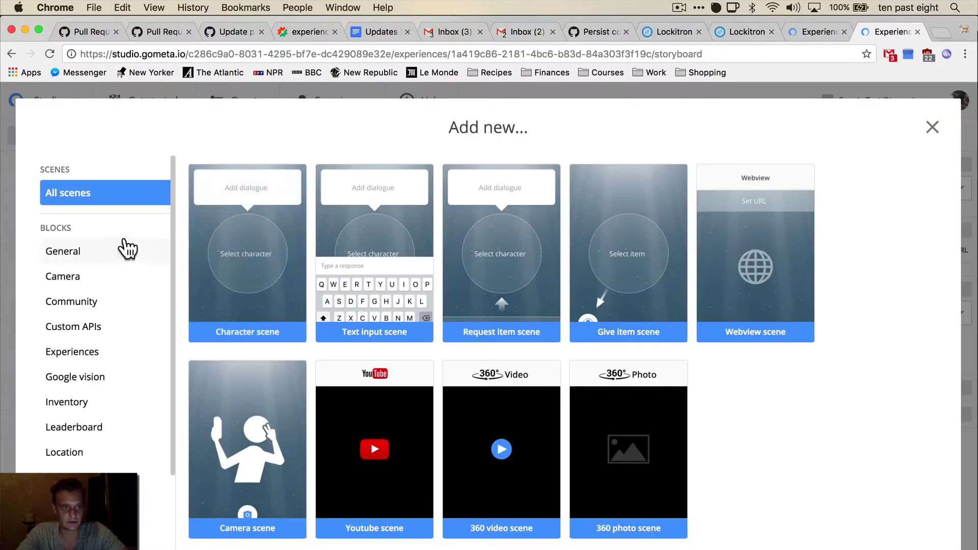
click(256, 244)
click(569, 210)
text(What would you like to do?)
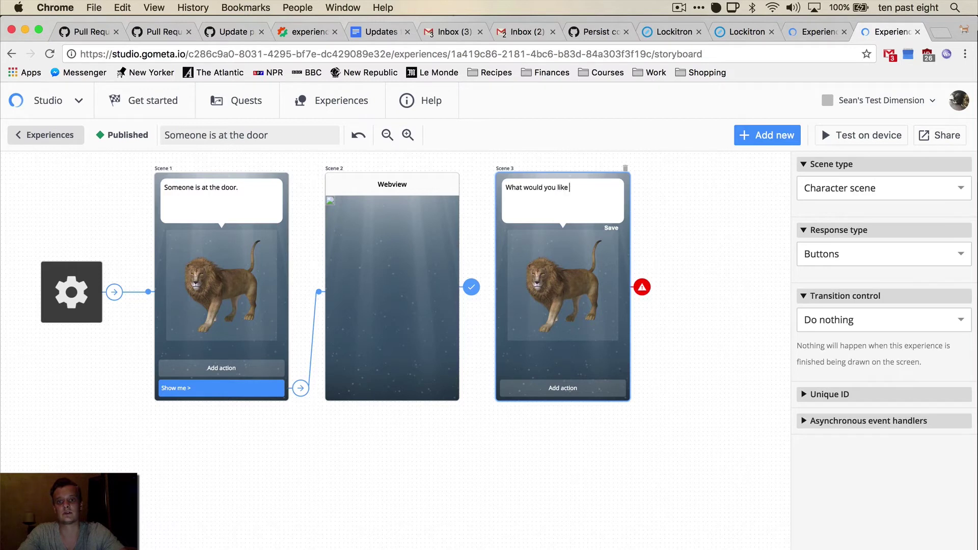
Make the webview scene transition to Scene 3.
click(334, 340)
click(866, 313)
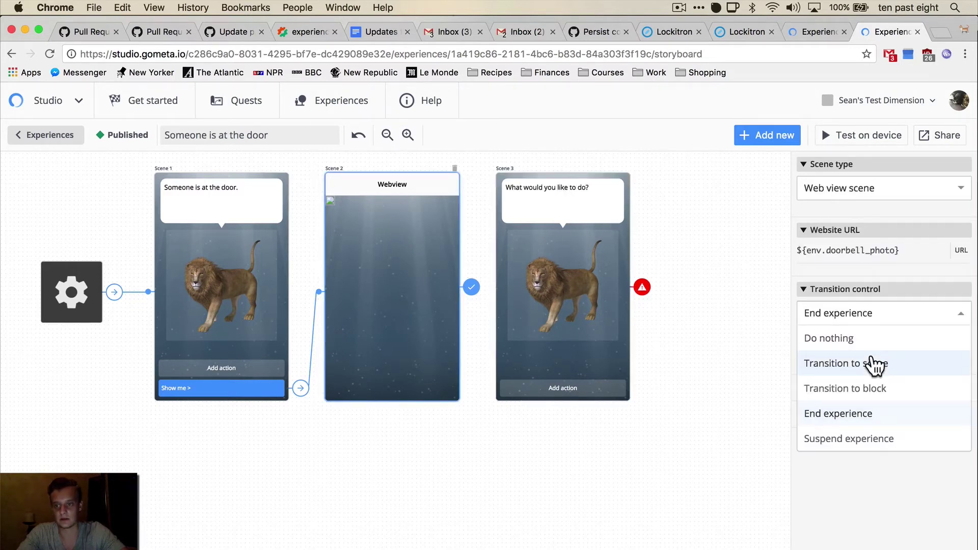
click(873, 364)
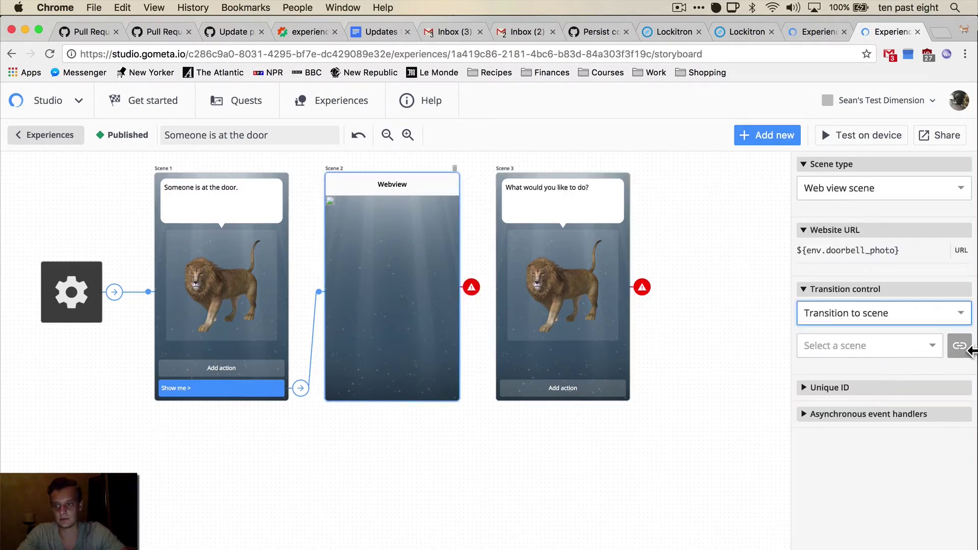
click(960, 346)
click(604, 309)
Add an "Ignore them" button to Scene 3 that ends the experience.
click(573, 388)
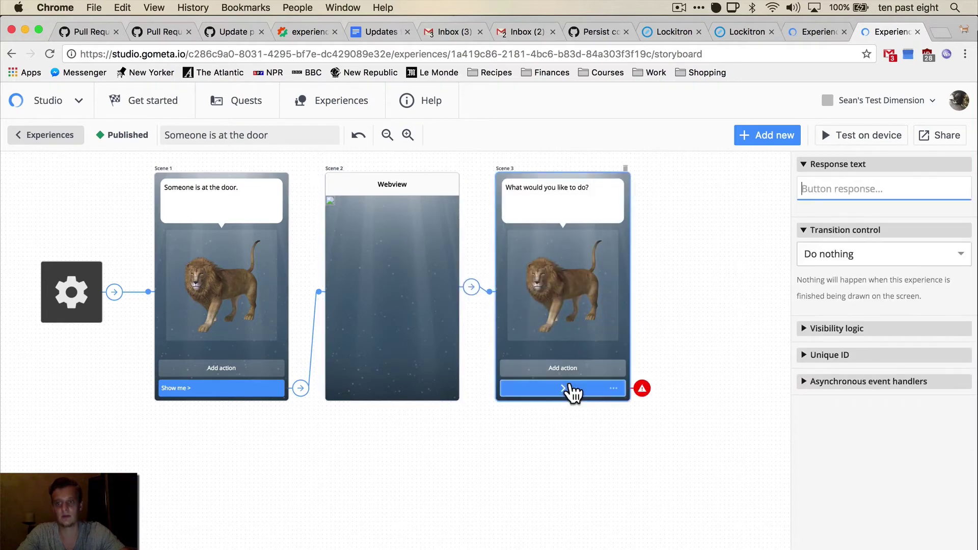
click(909, 267)
click(836, 353)
Add an "Unlock door" button to Scene 3 with its transition control set to Transition to block.
click(551, 371)
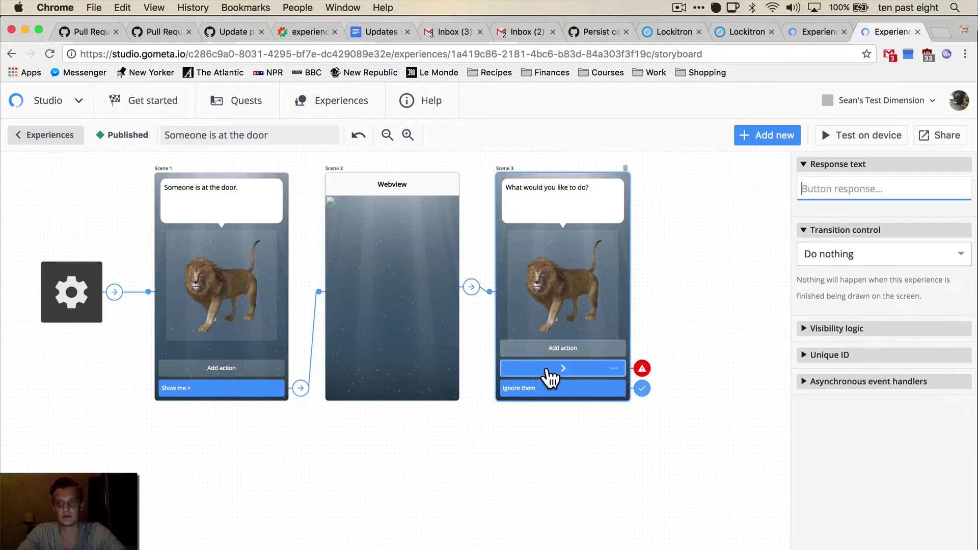
text(Unlock door)
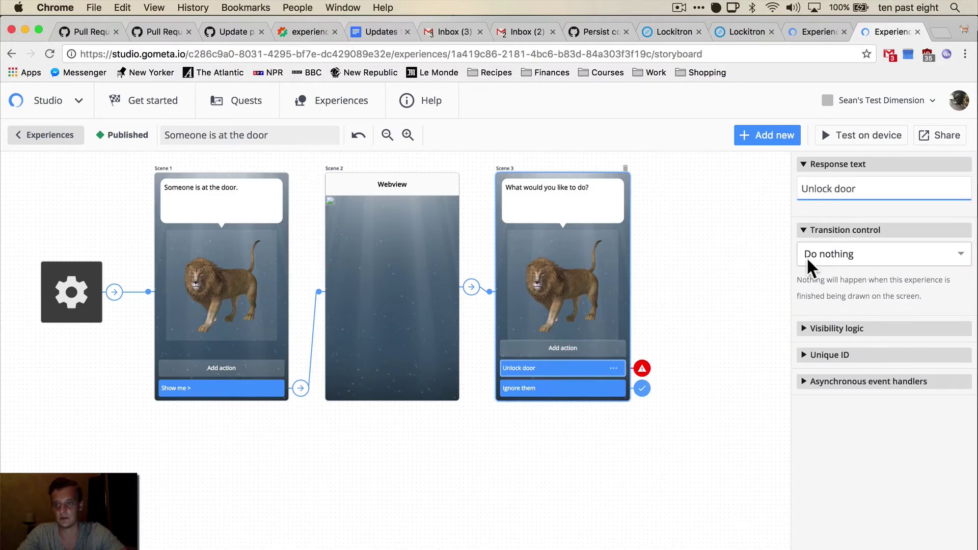
click(820, 254)
click(824, 328)
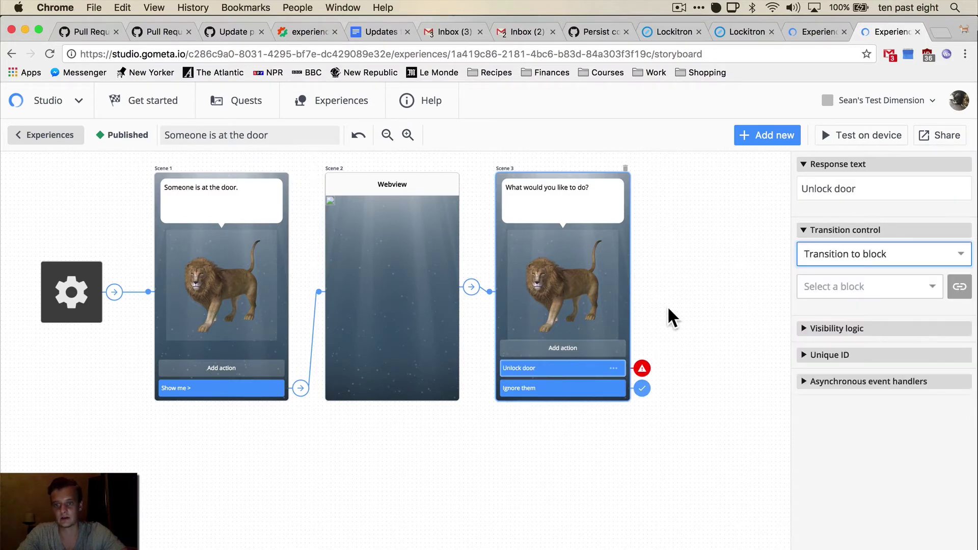
Add a Control Lockitron Lock block from the custom APIs and place it beside Scene 3.
scroll(704, 186, right, 2)
click(766, 136)
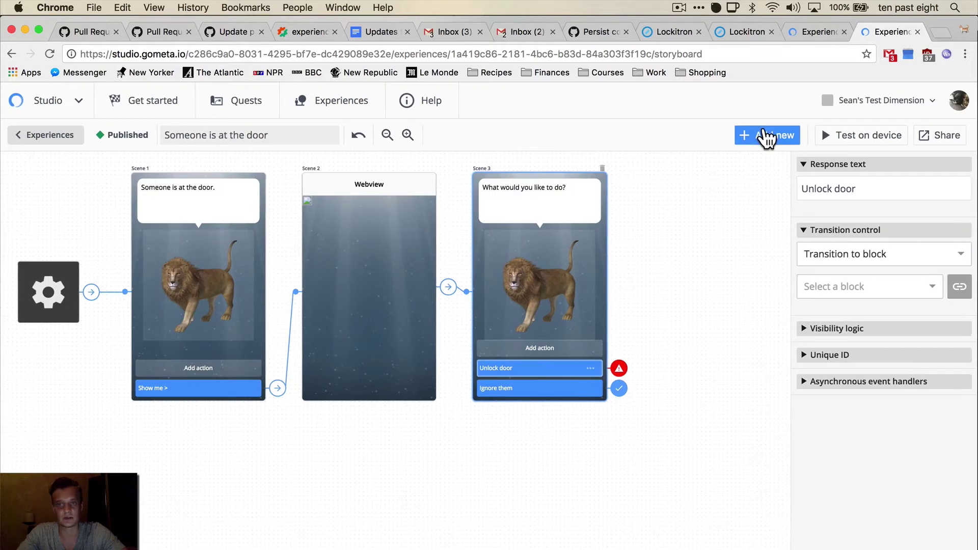
click(87, 327)
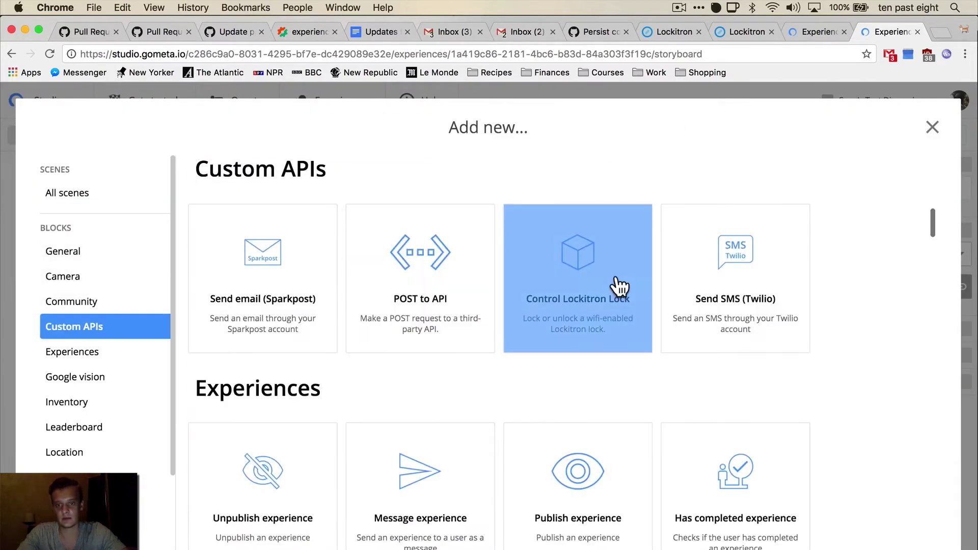
click(586, 297)
drag(686, 207, 691, 301)
Link the "Unlock door" button's transition to the Control Lockitron Lock block.
click(532, 375)
click(532, 375)
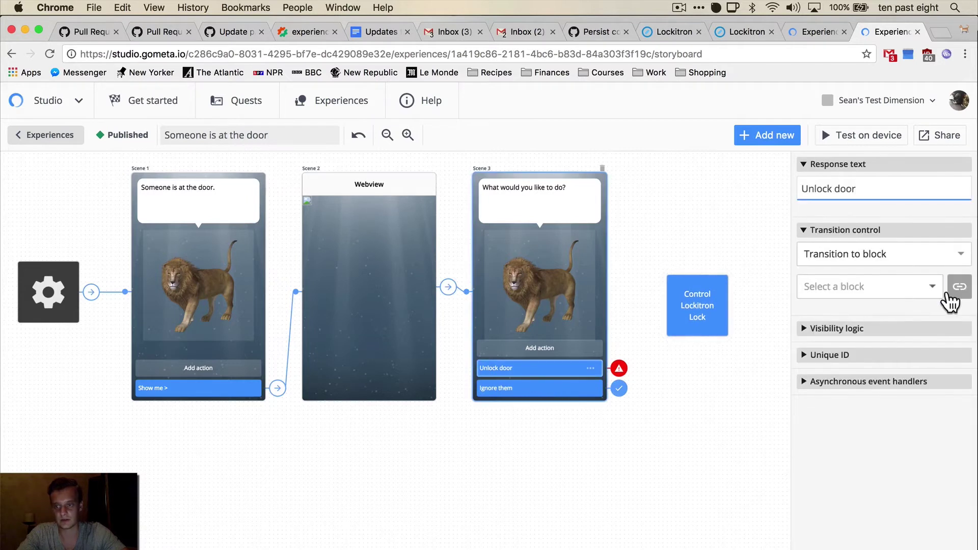
click(959, 287)
click(690, 323)
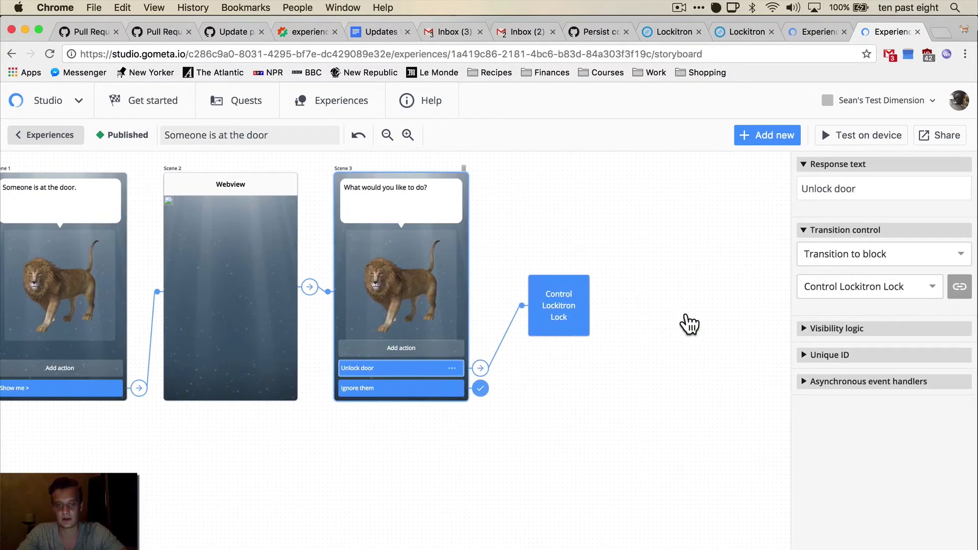
Place a new character scene beyond the lock block, with the dialogue "The door has been unlocked." and an End experience transition.
drag(557, 251, 666, 255)
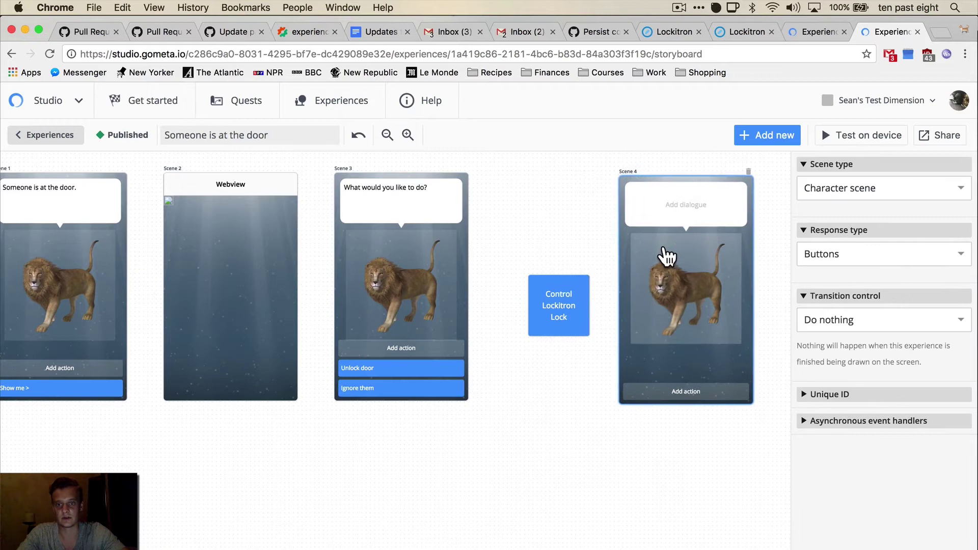
click(681, 220)
click(681, 221)
text(The door has been unlocked.)
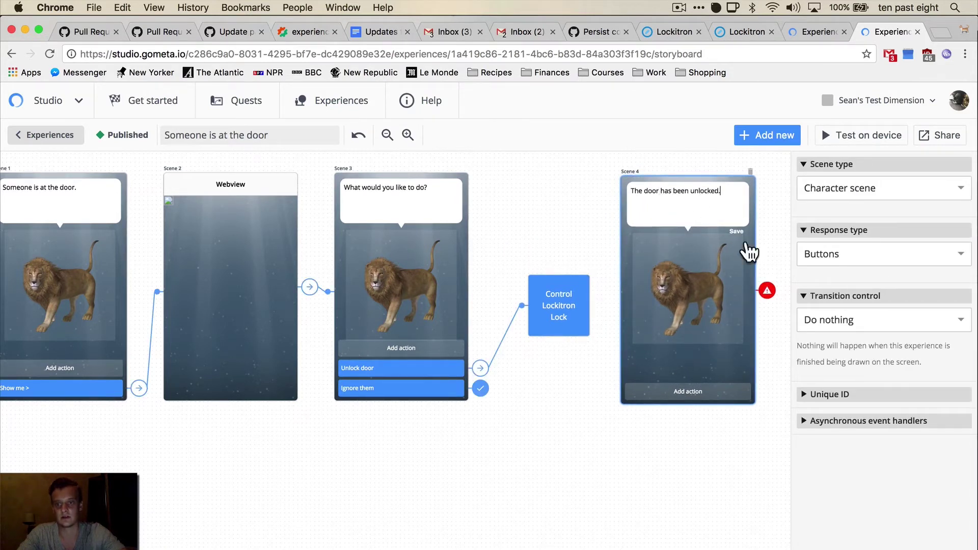
click(868, 315)
click(806, 418)
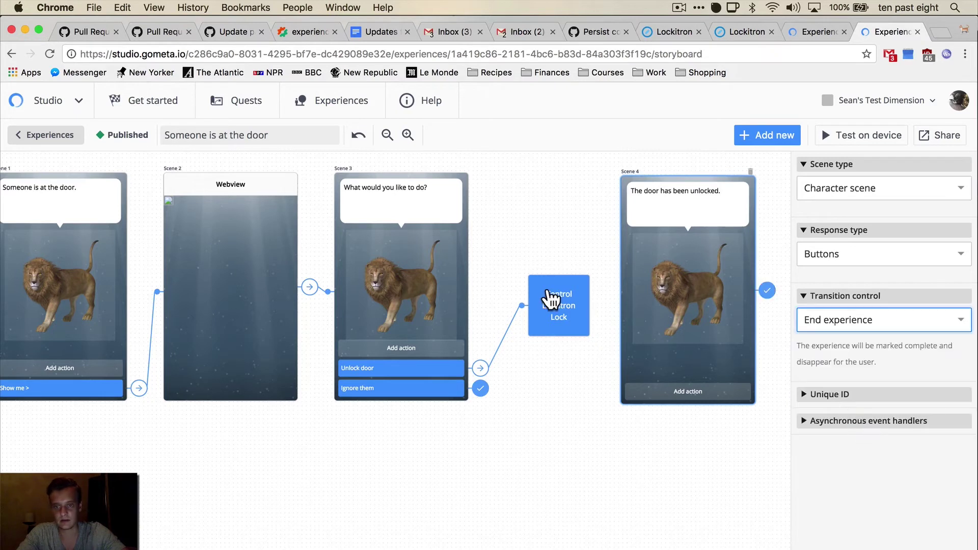
Make the Control Lockitron Lock block transition to Scene 4 and reposition the block between Scenes 3 and 4.
click(554, 299)
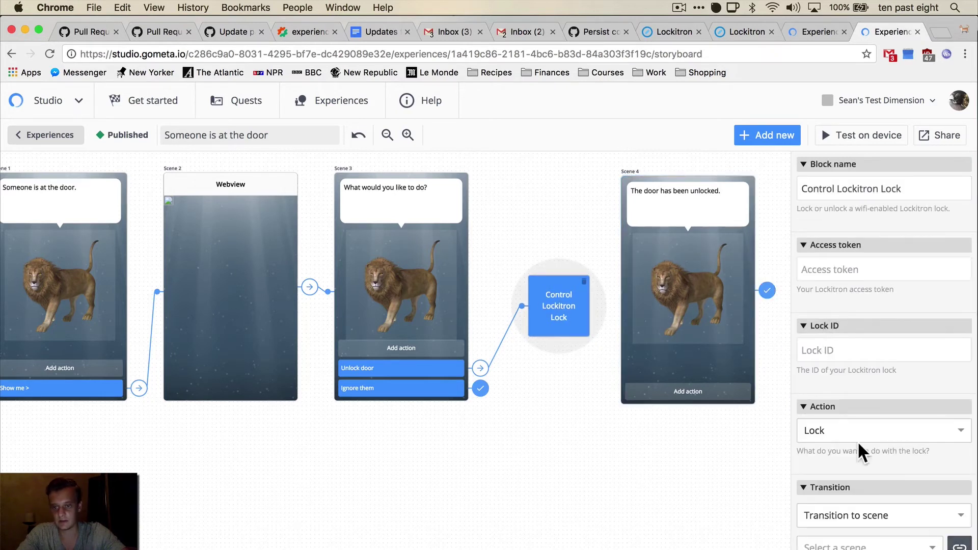
click(705, 343)
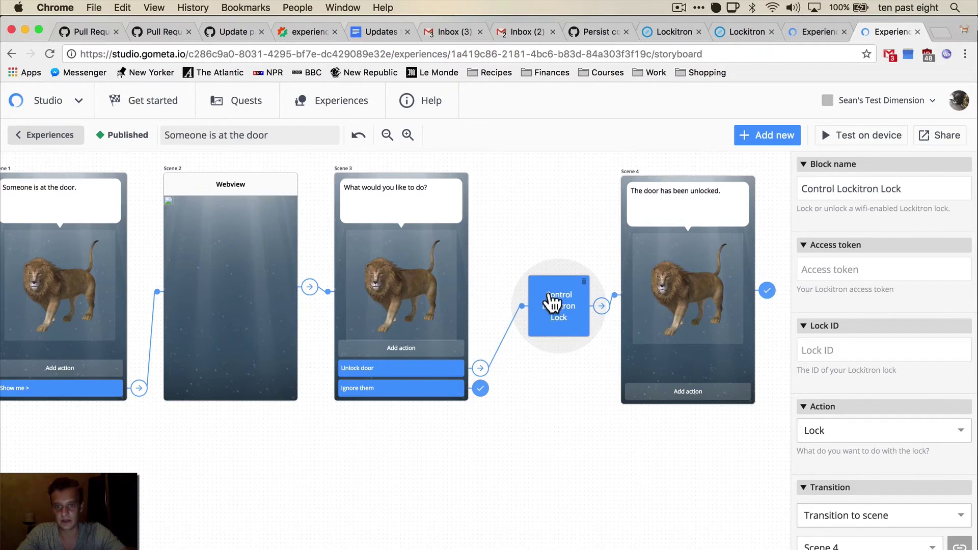
drag(556, 313, 545, 306)
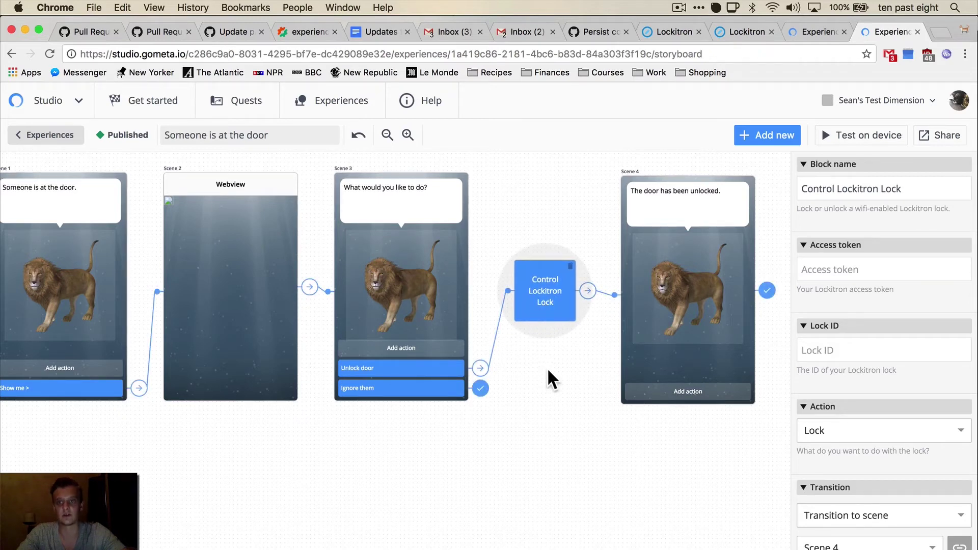
Paste the access token from the Lockitron application page into the lock block's access token setting.
key(super+alt+Left)
key(super+alt+Left)
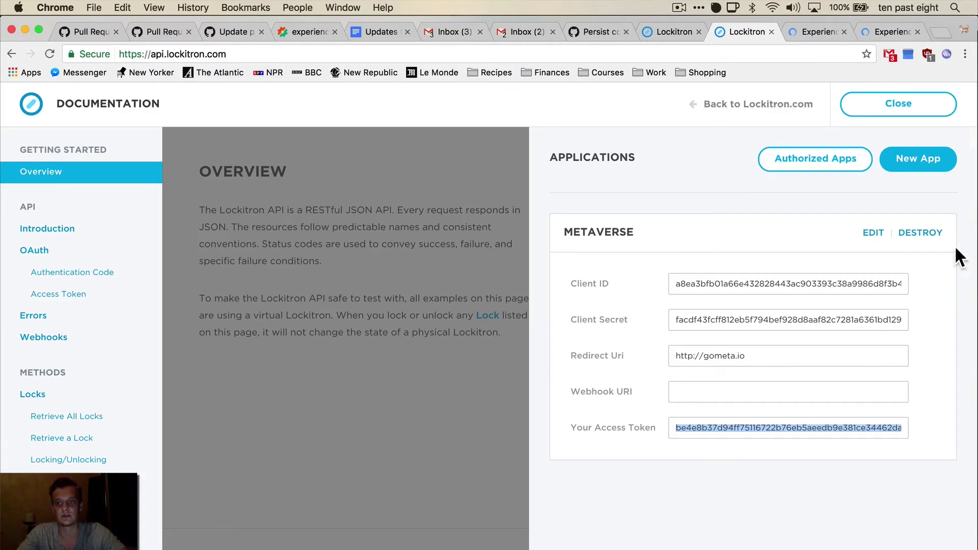
click(898, 34)
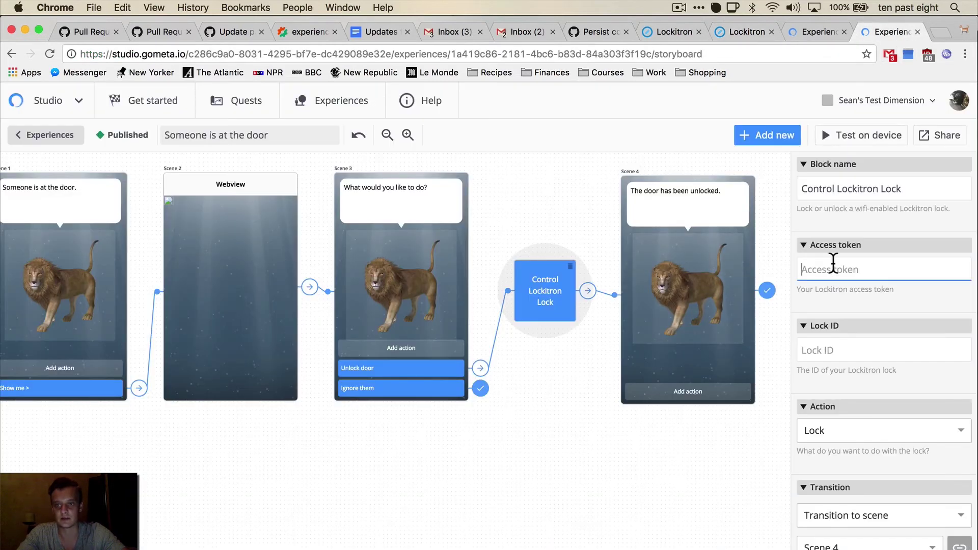
key(super+v)
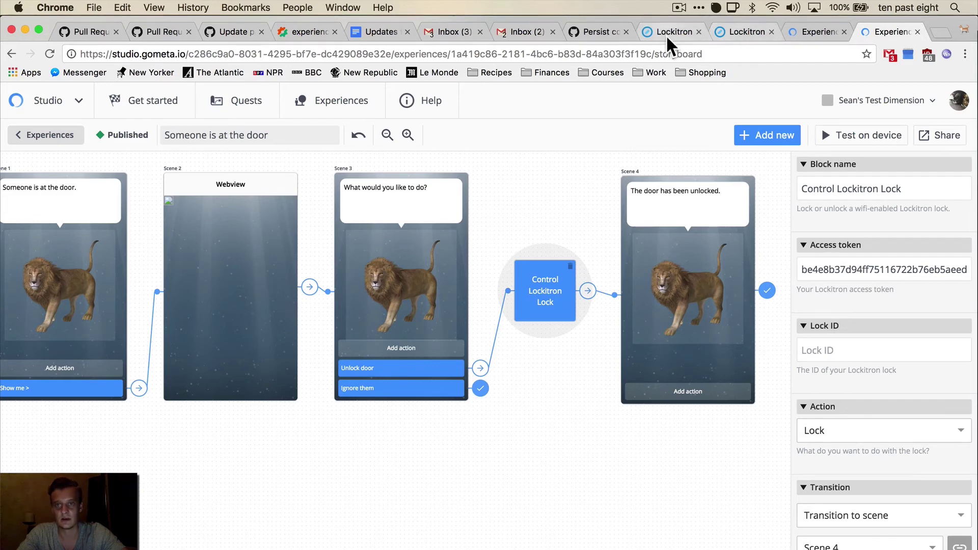
Run the Lockitron API's example request for all locks and copy the ID of the lock named "Lock".
click(670, 44)
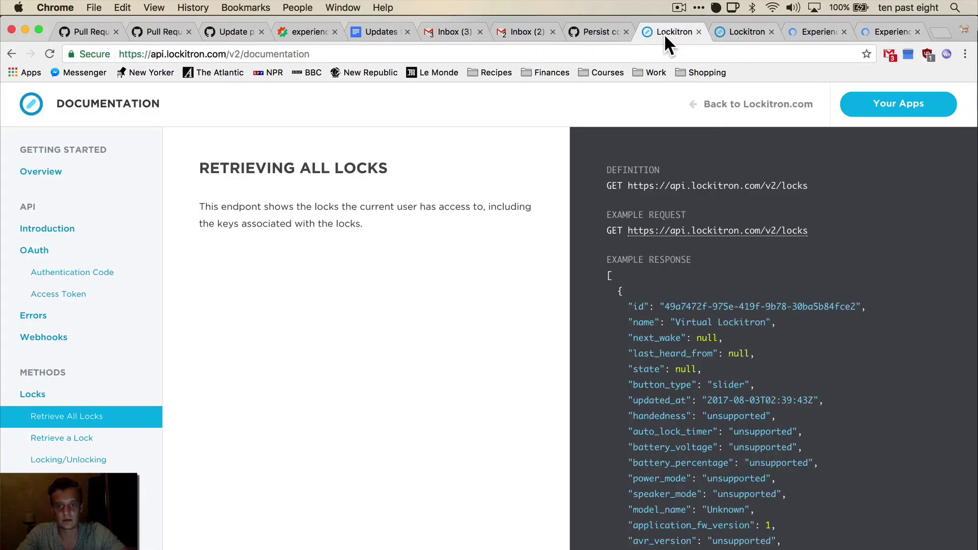
click(648, 230)
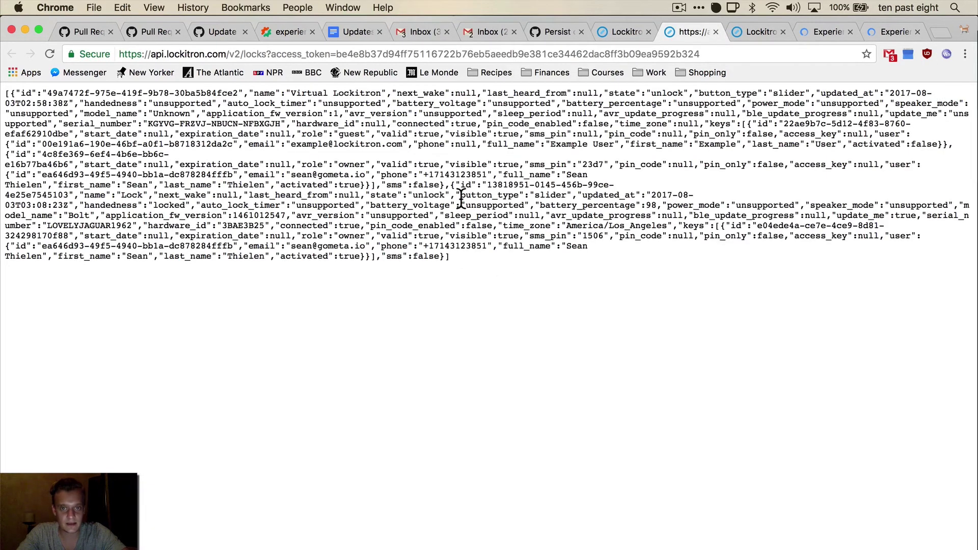
drag(488, 186, 68, 195)
key(super+c)
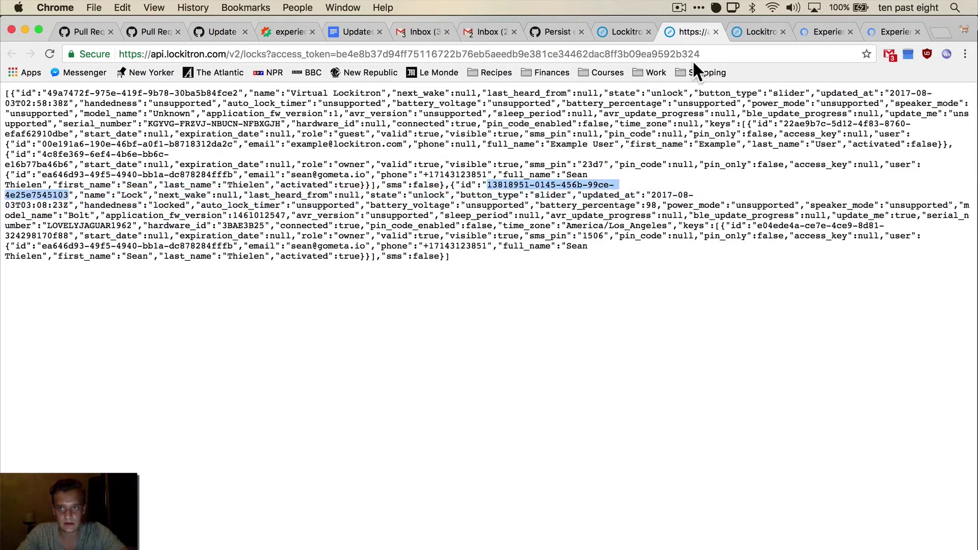
Paste the copied lock ID into the Control Lockitron Lock block and set its action to Unlock.
click(881, 27)
click(821, 350)
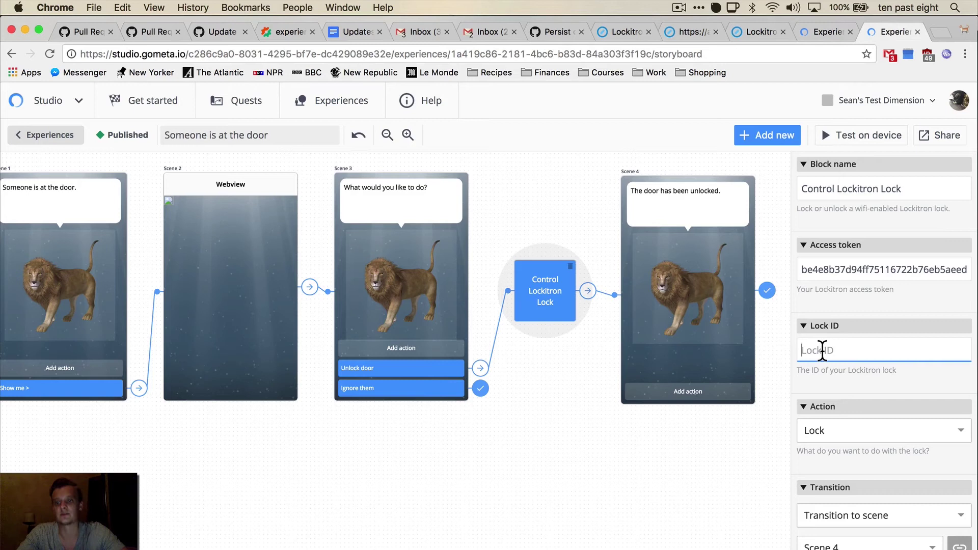
key(super+v)
click(841, 433)
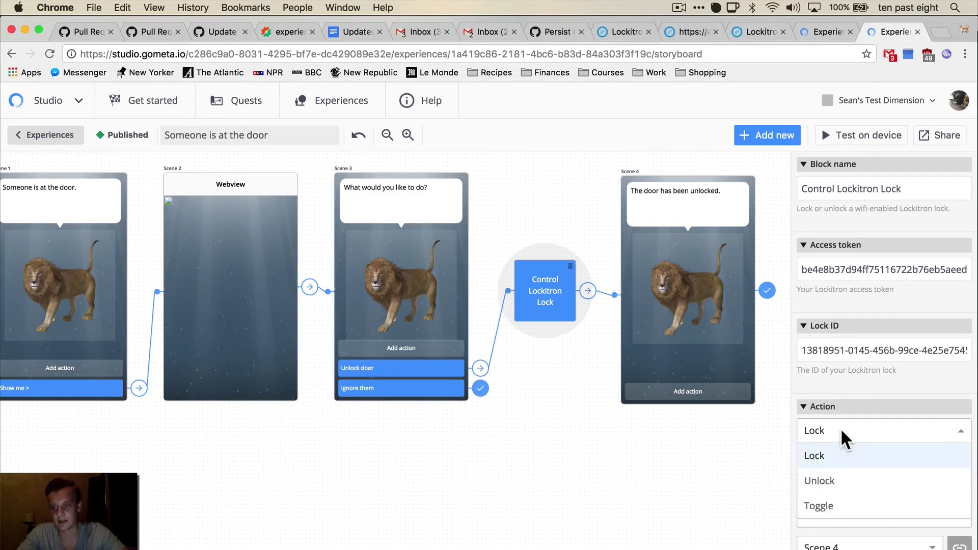
click(838, 481)
scroll(671, 456, left, 5)
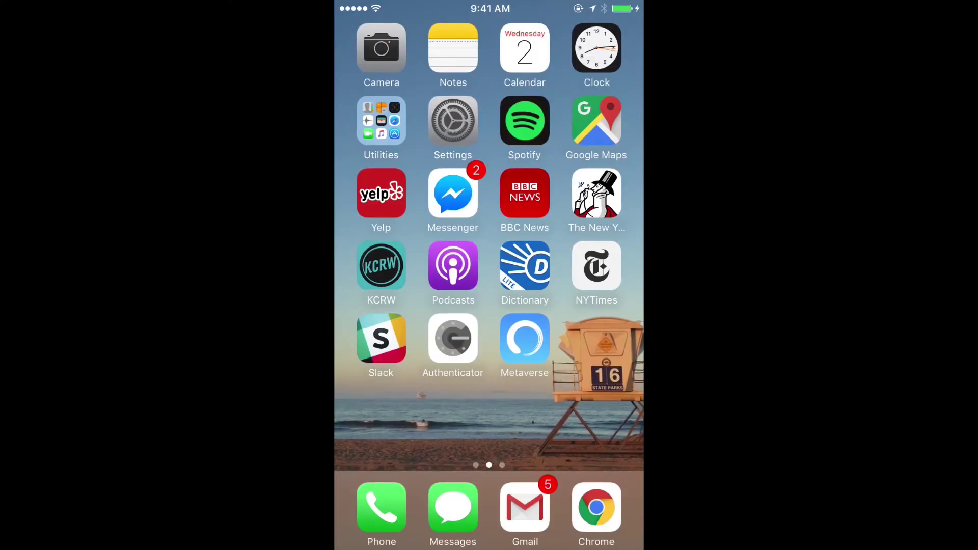
Open Metaverse on the phone and test the experience by choosing "Unlock door".
click(525, 338)
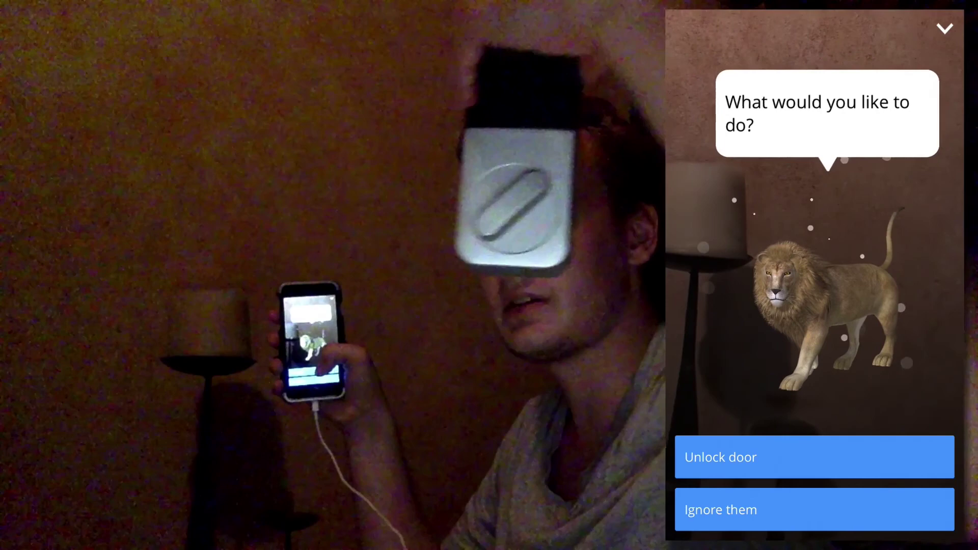
click(815, 457)
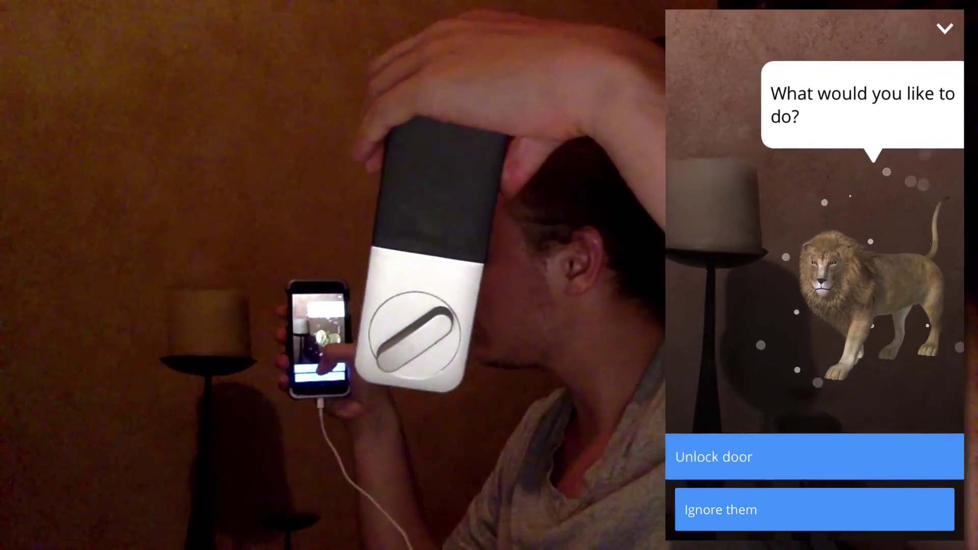